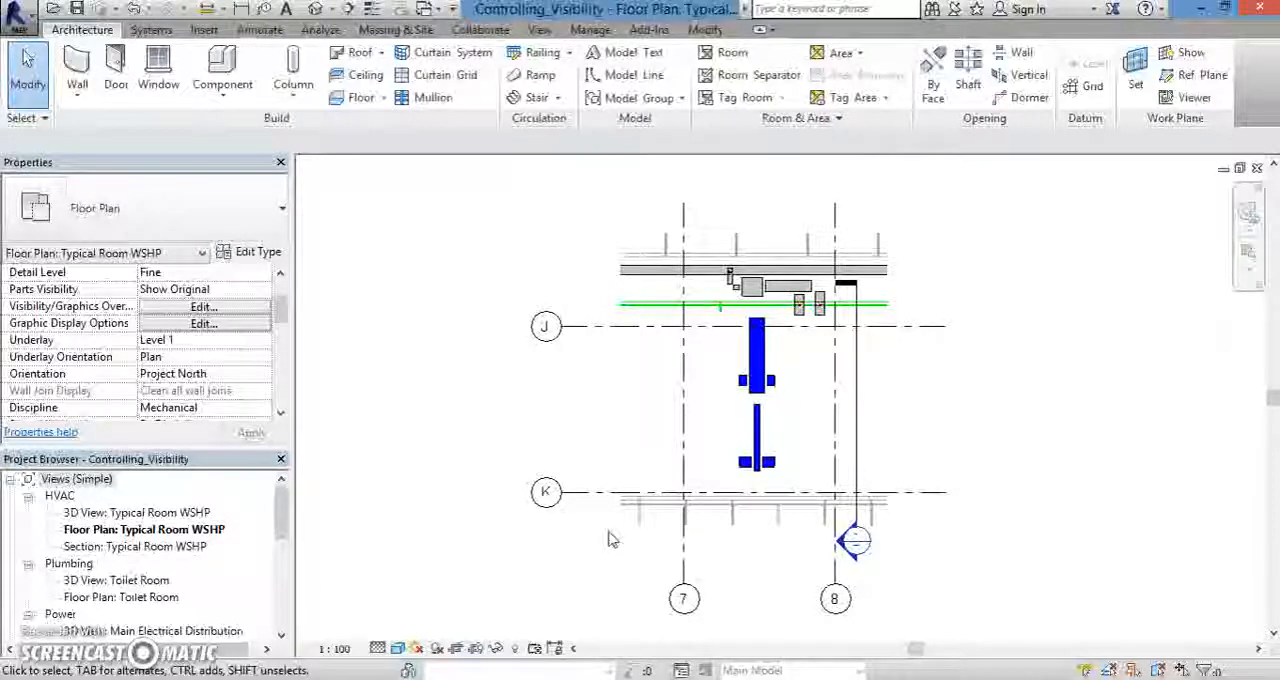
# - Open the Visibility/Graphics Overrides of the Typical Room WSHP floor plan and check the filter list for model categories
pyautogui.click(195, 305)
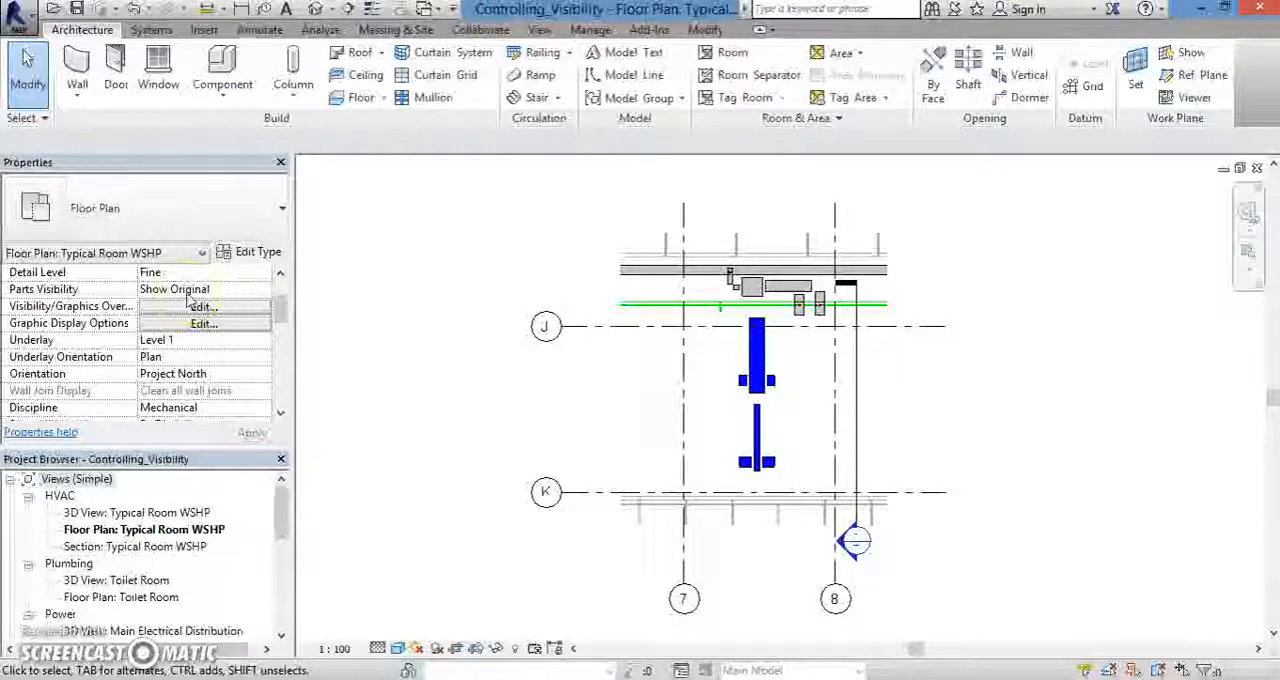
pyautogui.click(201, 347)
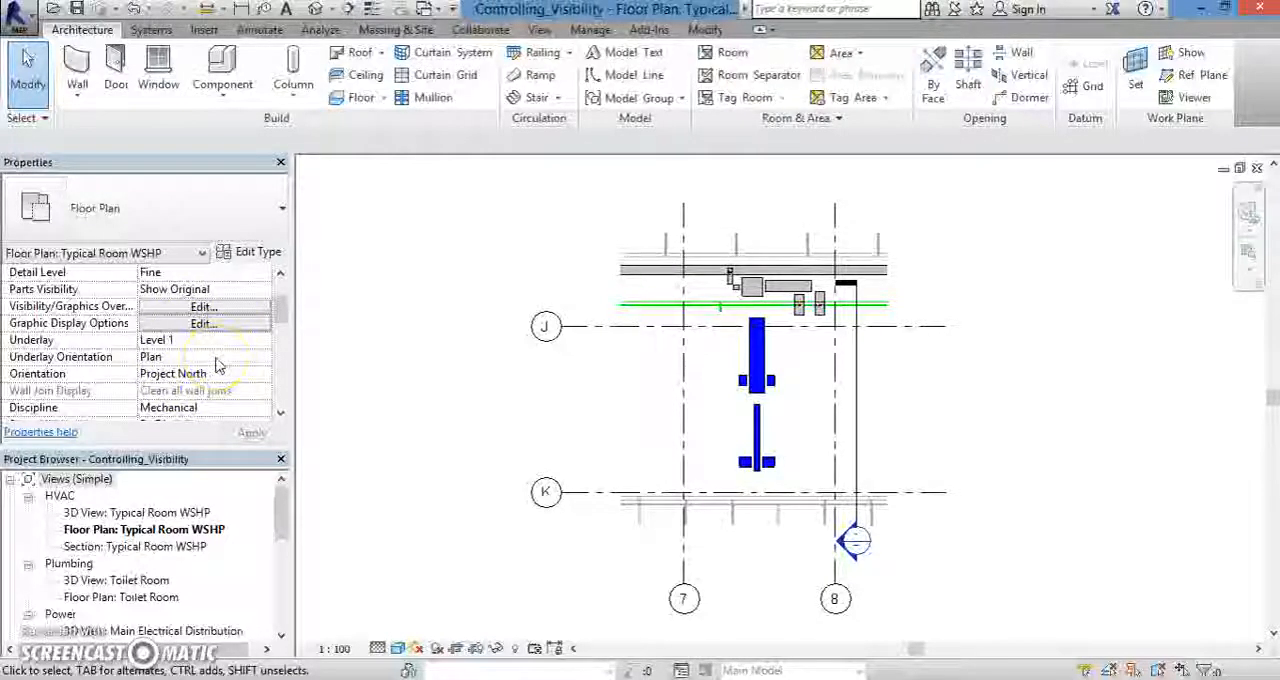
pyautogui.click(203, 309)
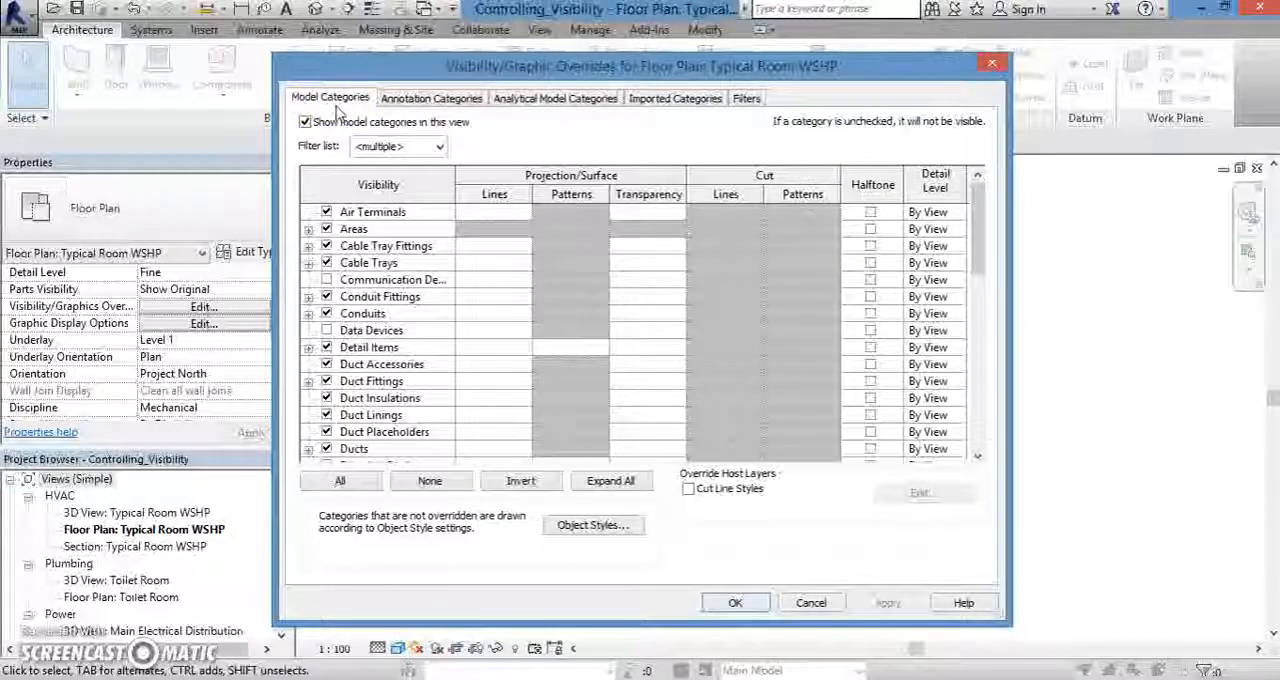
pyautogui.click(398, 149)
pyautogui.click(398, 149)
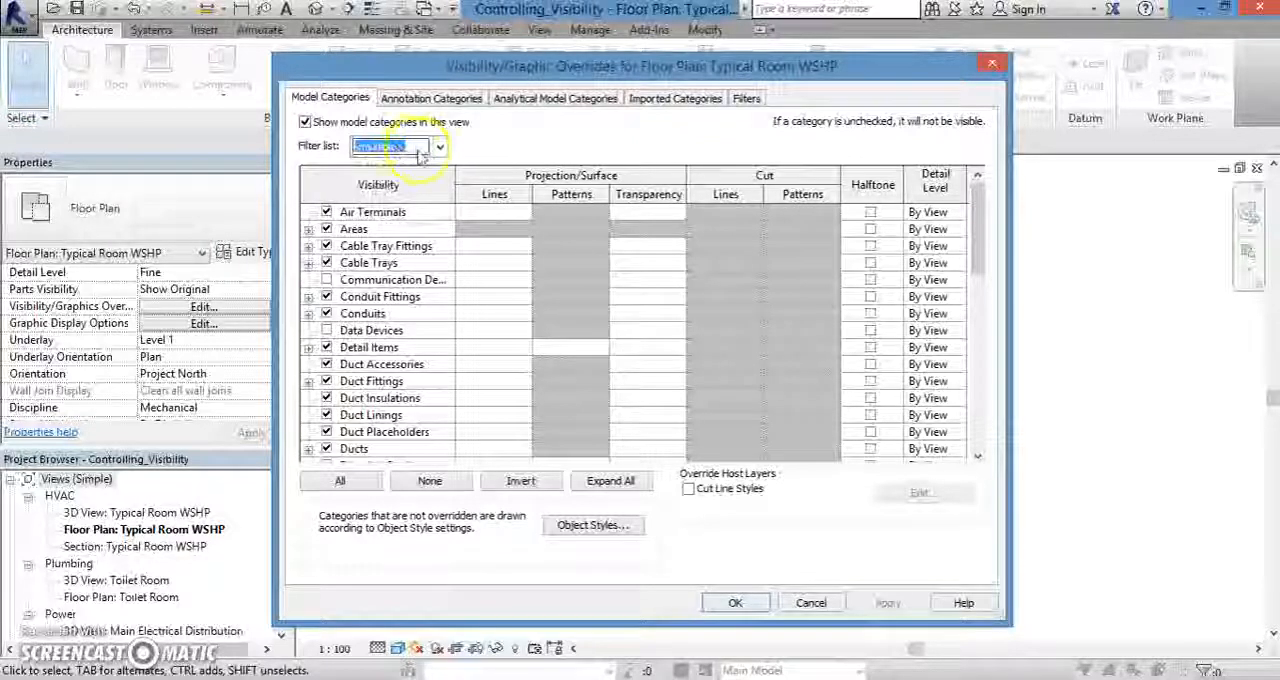
pyautogui.click(438, 147)
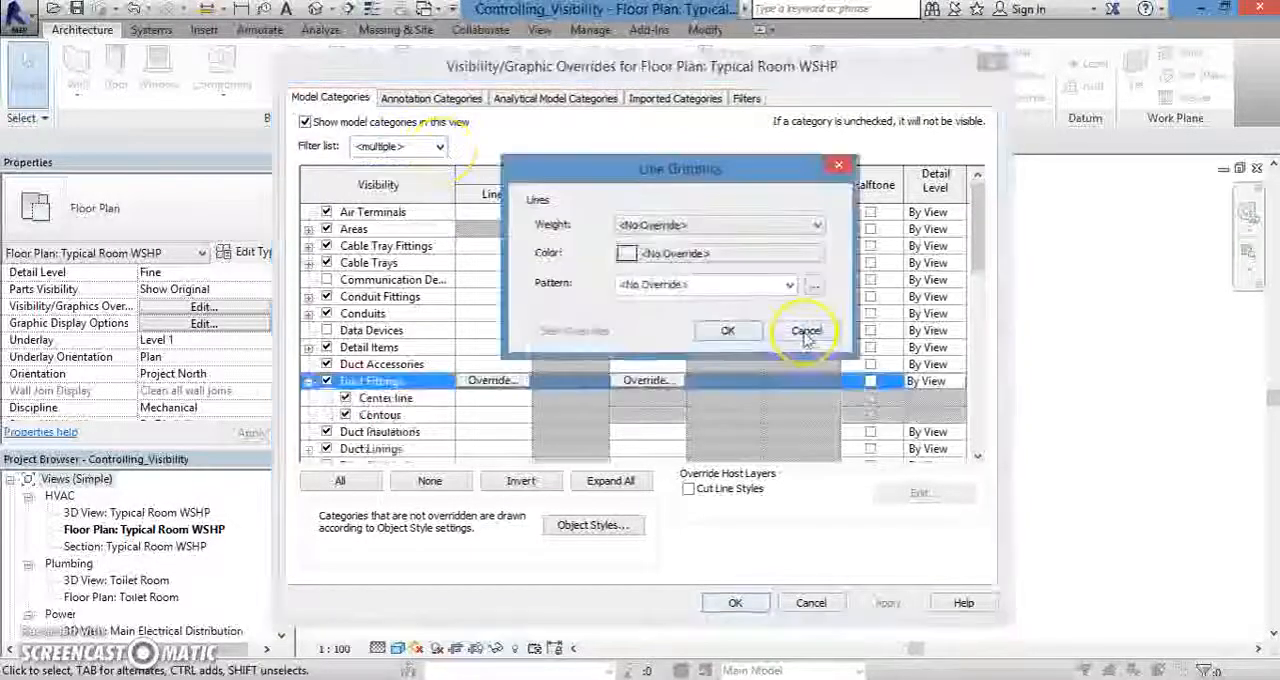
pyautogui.click(806, 336)
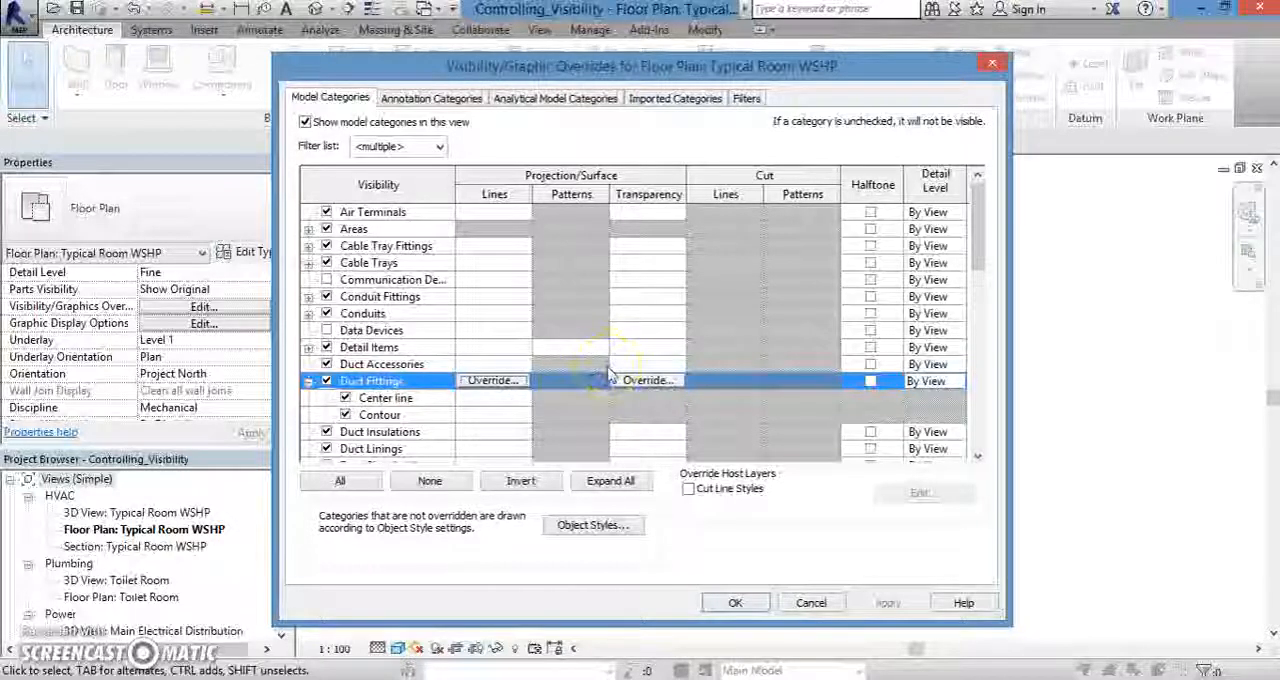
# - View the projection line override options for the Duct Fittings category and cancel without changing them
pyautogui.click(495, 384)
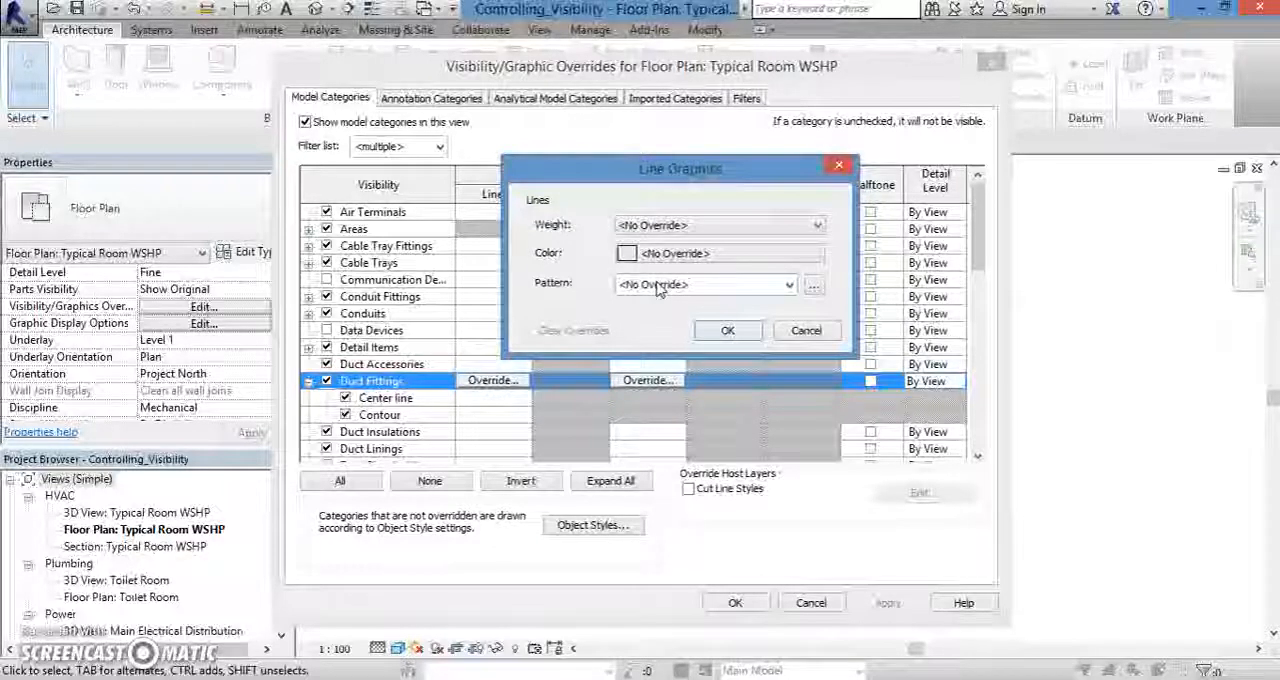
pyautogui.click(797, 328)
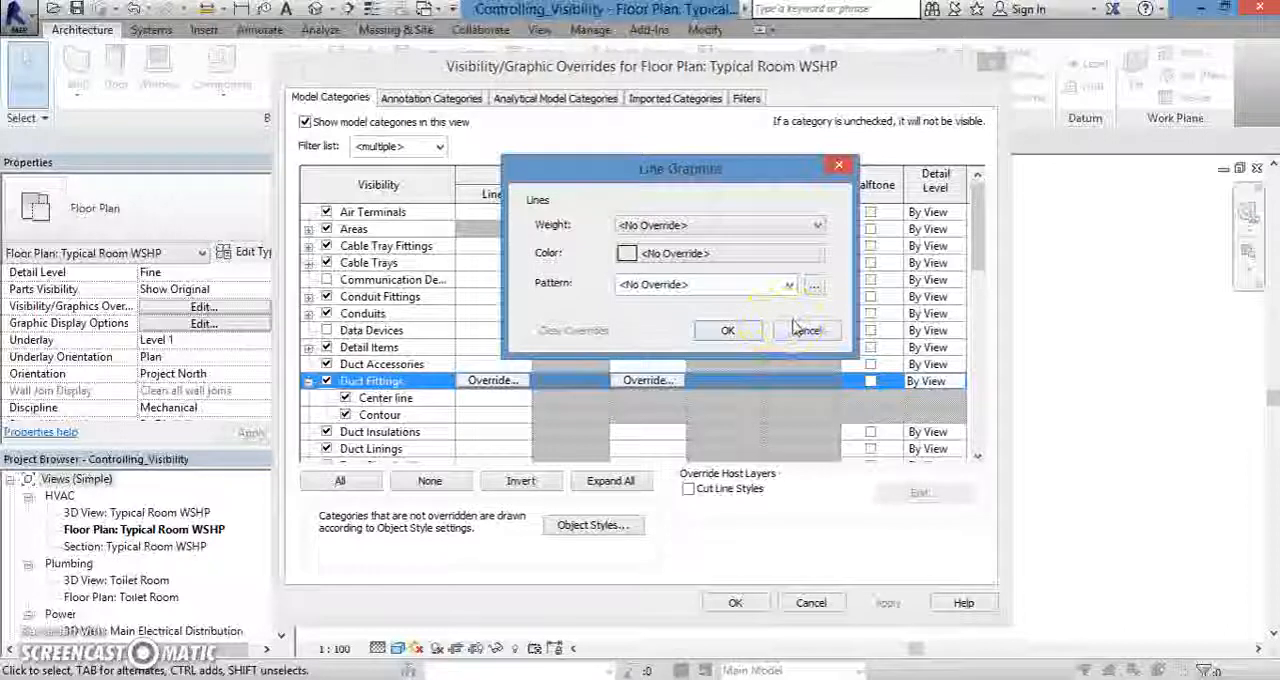
pyautogui.click(805, 330)
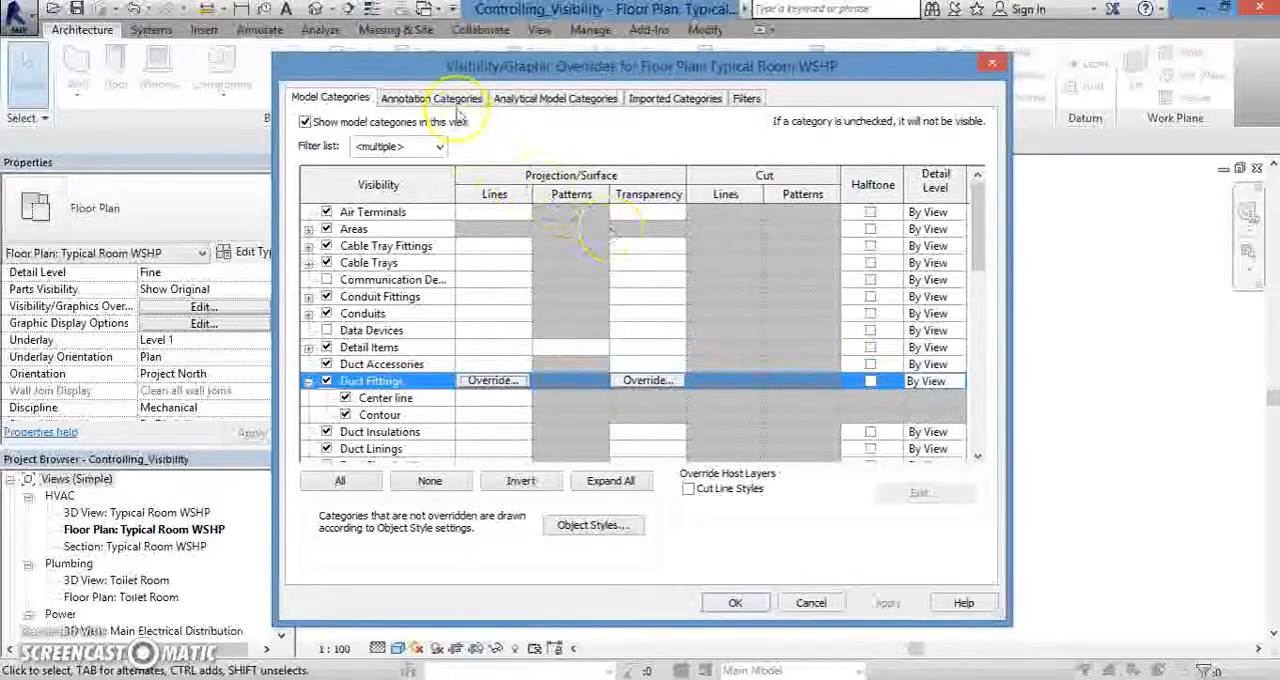
# - Review the annotation category visibility settings and leave the overrides without saving changes
pyautogui.click(458, 98)
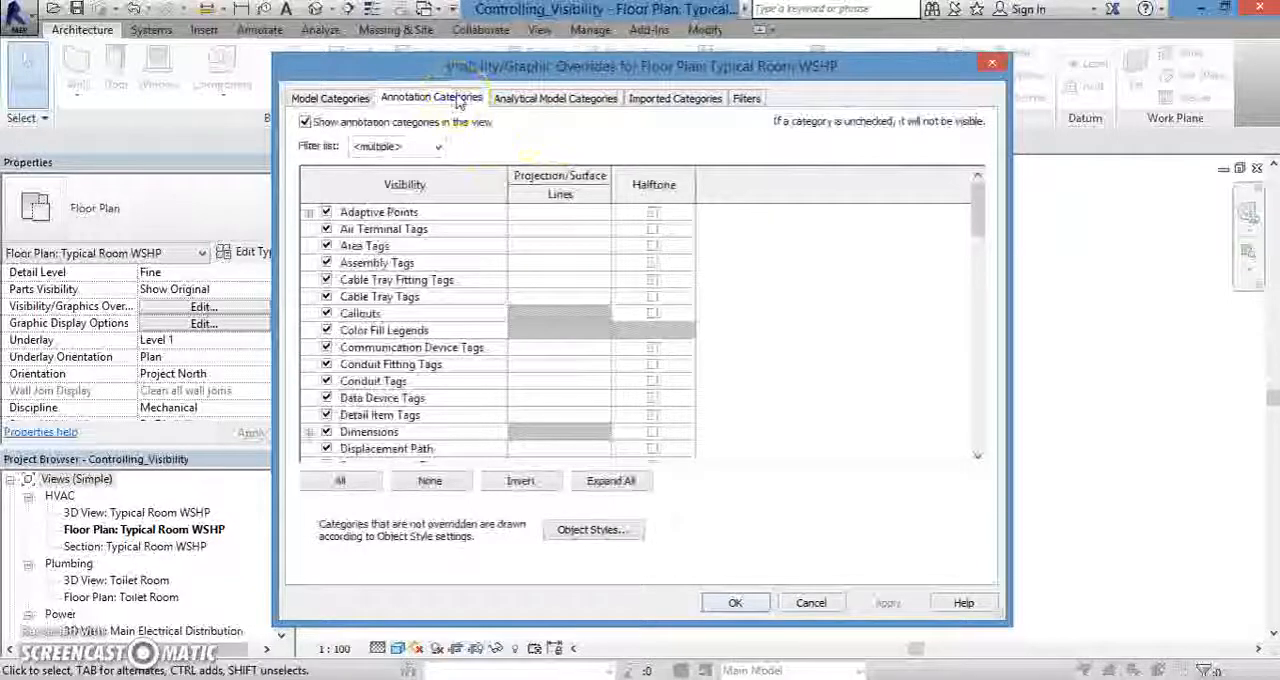
pyautogui.click(648, 345)
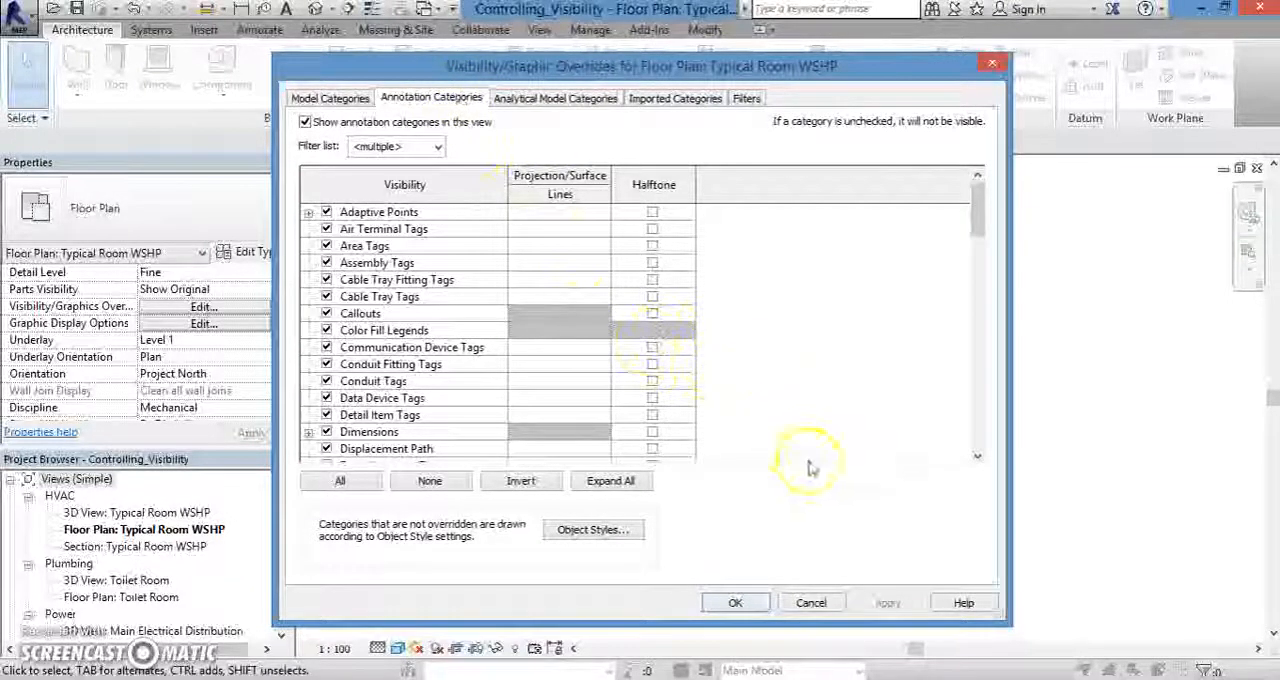
pyautogui.click(811, 603)
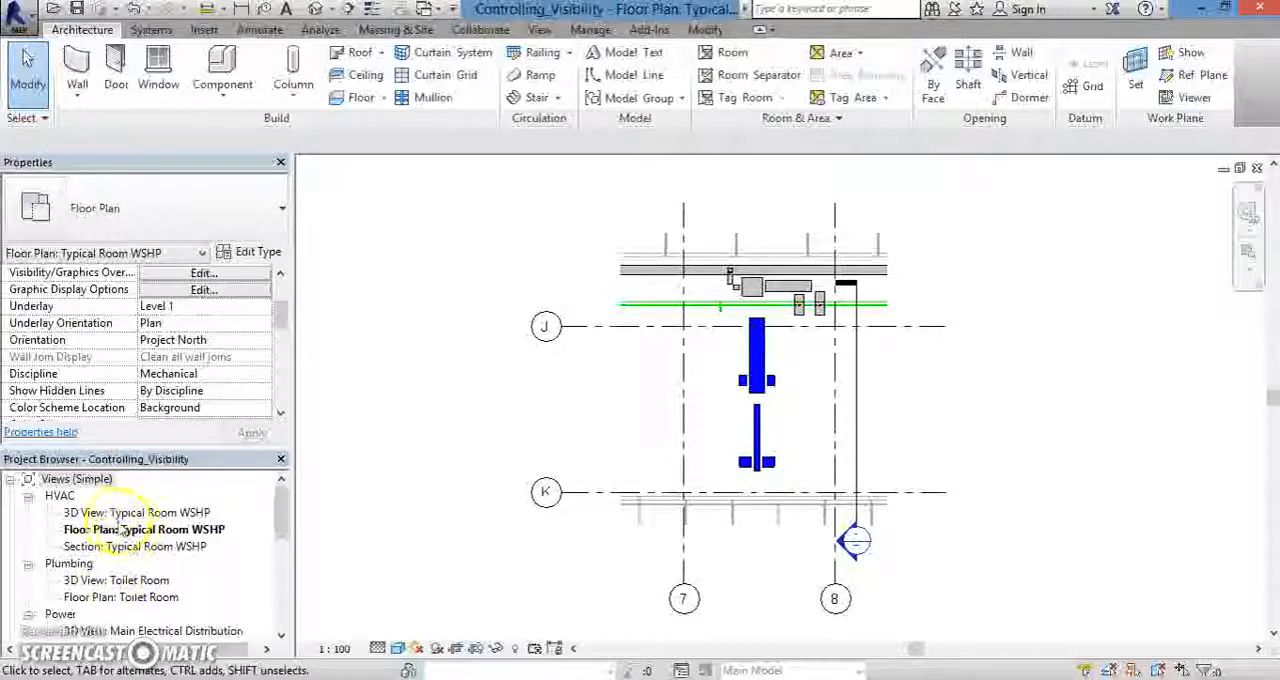
# - Set the floor plan's underlay to None
pyautogui.moveTo(285, 319); pyautogui.dragTo(283, 319)
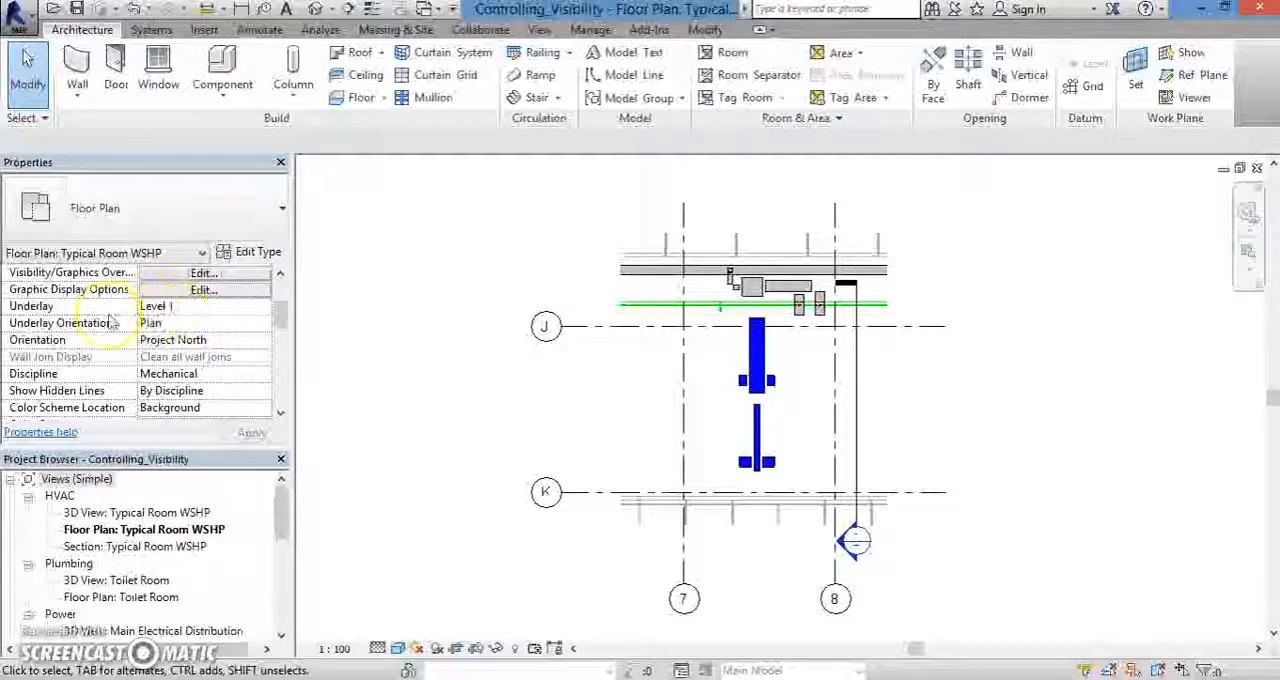
pyautogui.click(198, 308)
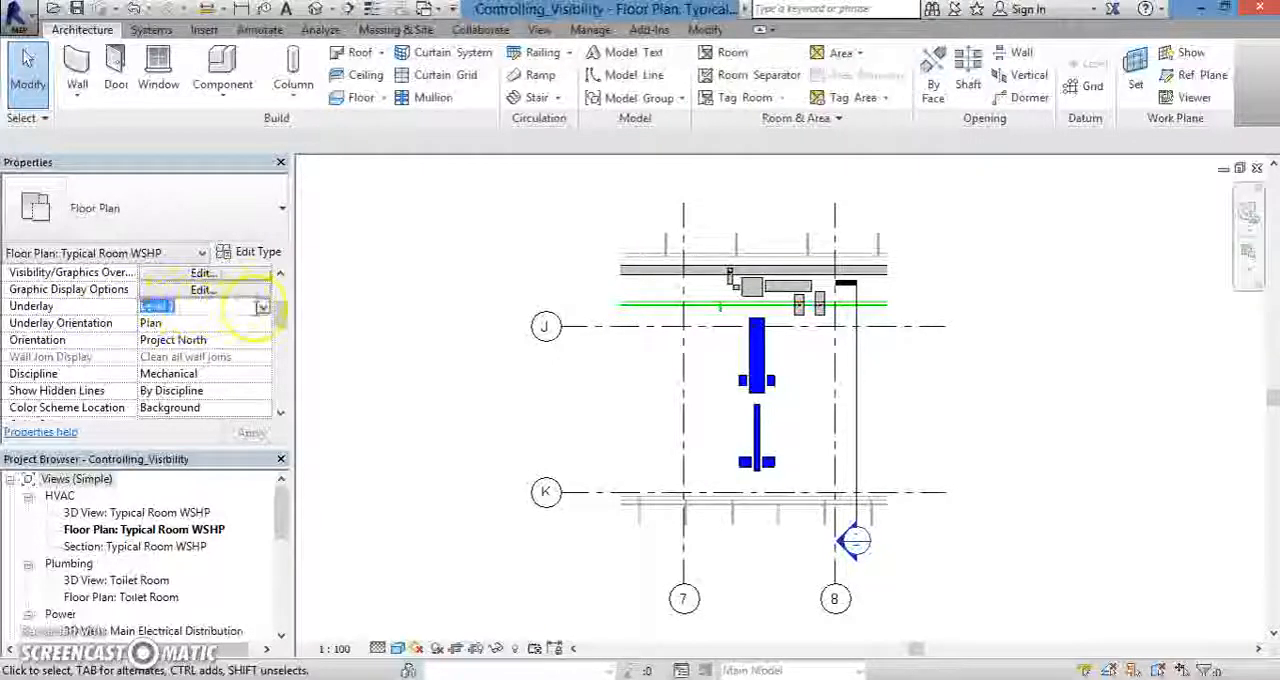
pyautogui.click(264, 311)
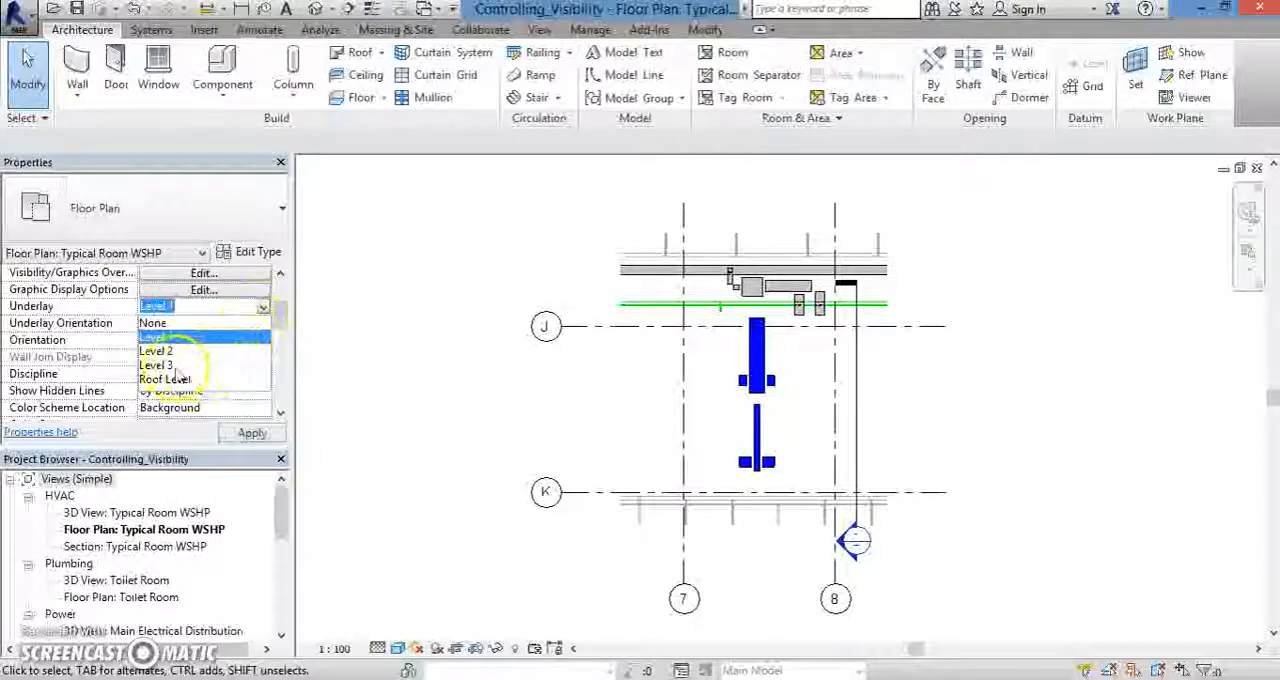
pyautogui.click(170, 365)
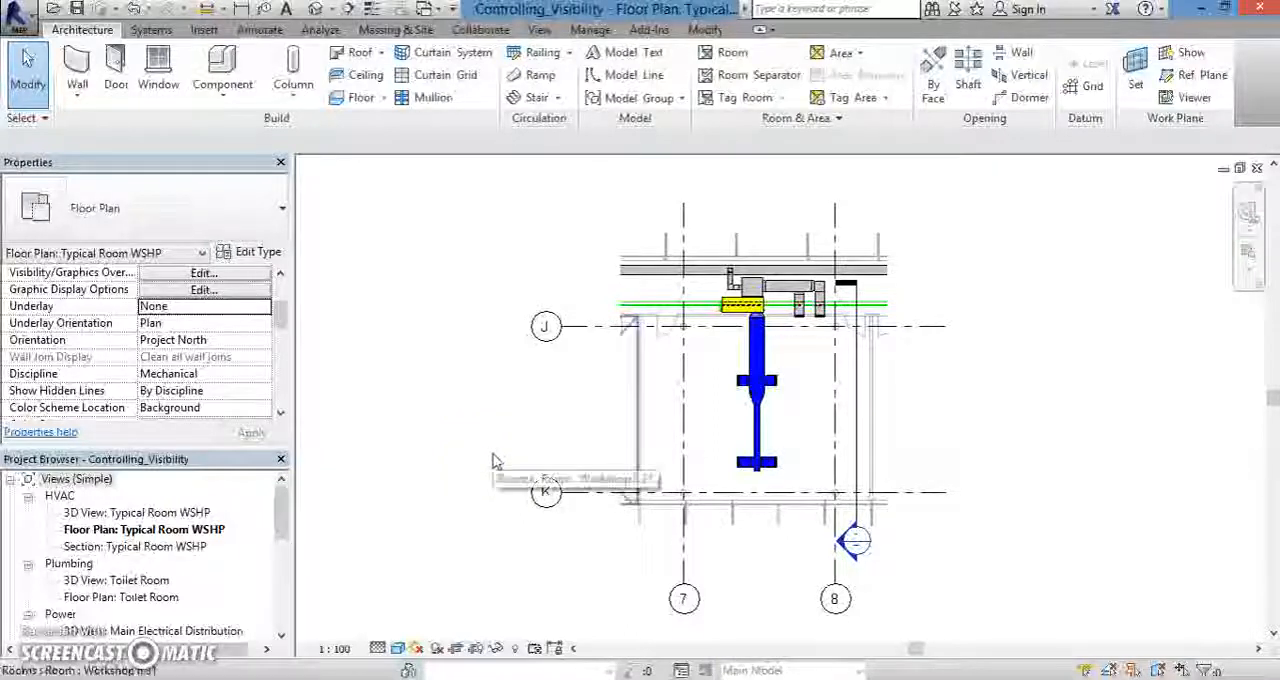
pyautogui.click(510, 459)
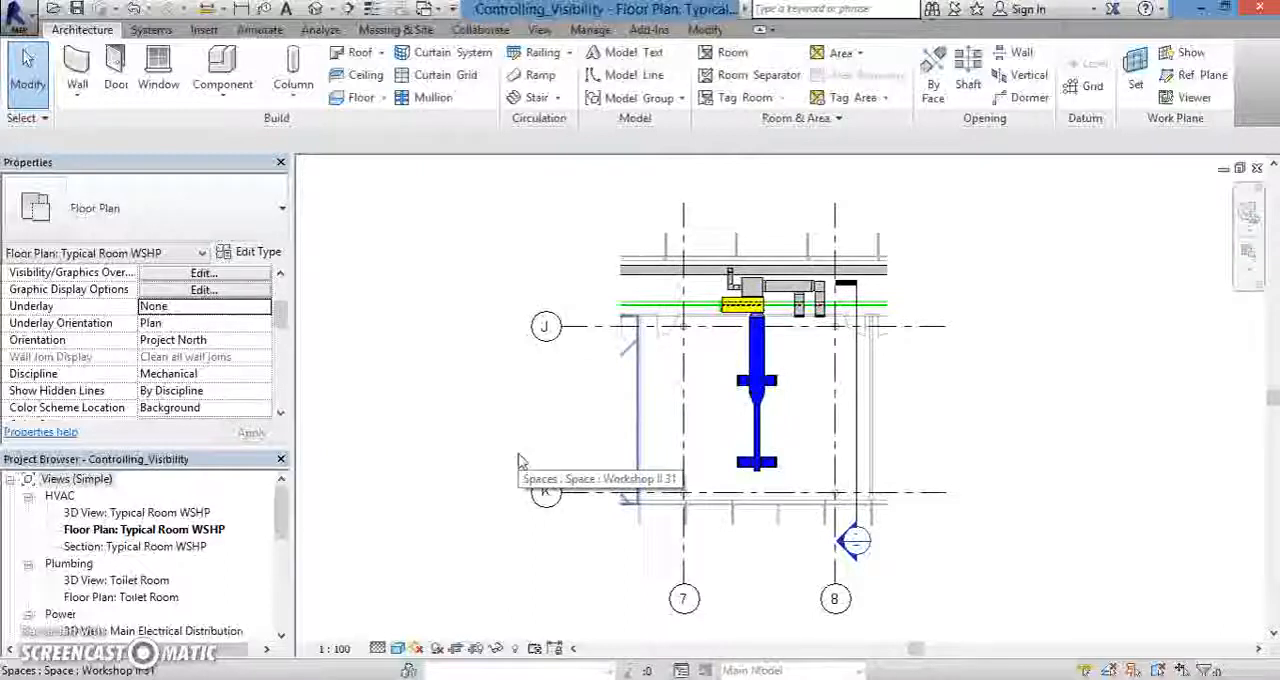
# - Set the floor plan's underlay back to Level 1
pyautogui.click(226, 306)
pyautogui.click(263, 306)
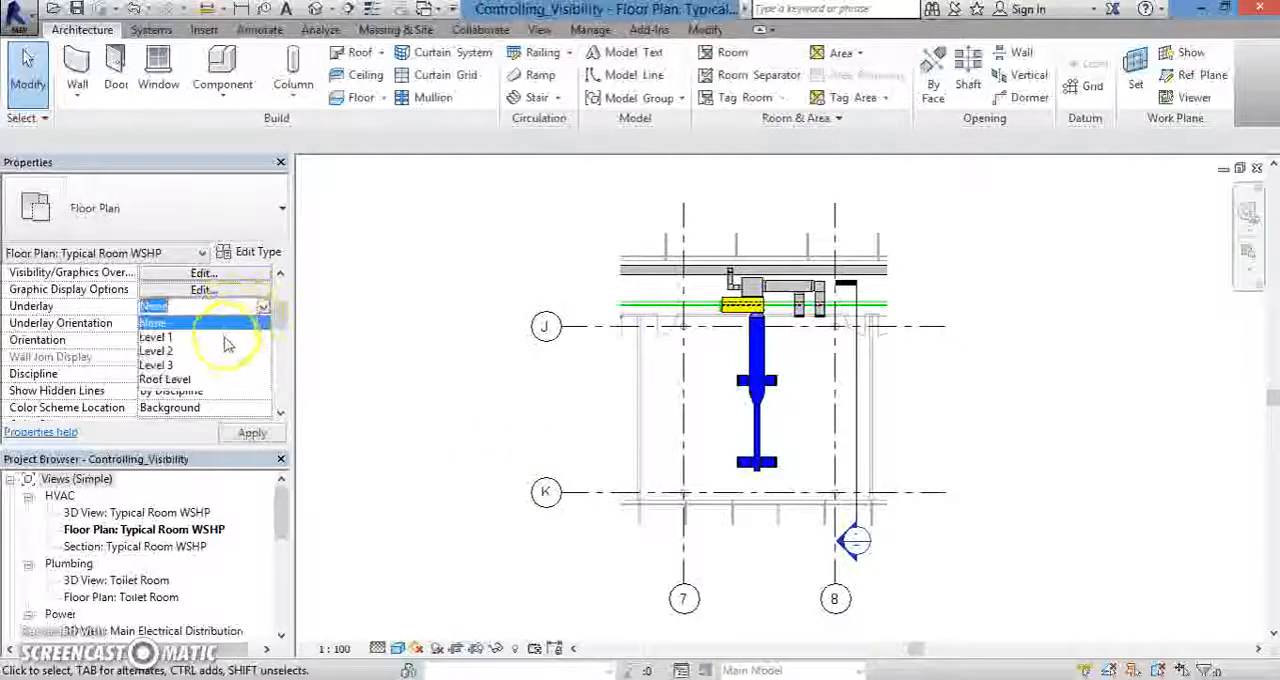
pyautogui.click(226, 337)
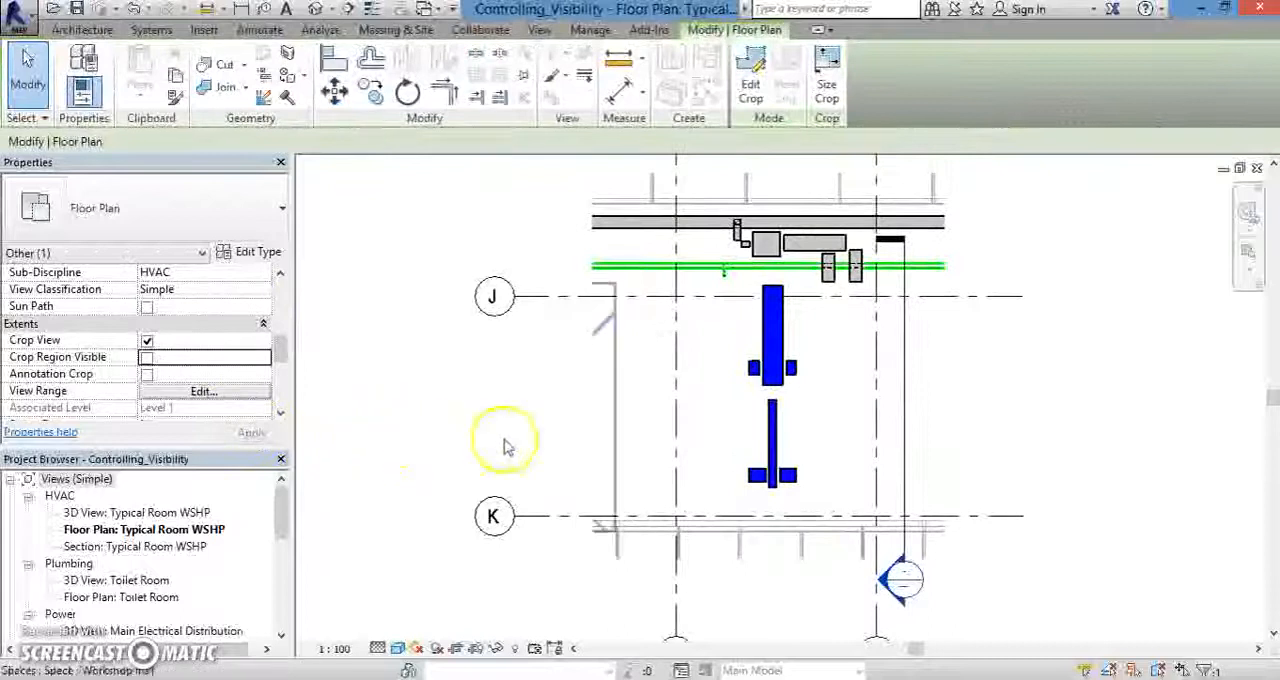
# - Turn off Crop View for the Typical Room WSHP floor plan and apply the change
pyautogui.scroll(2, 480, 443)
pyautogui.scroll(-3, 480, 443)
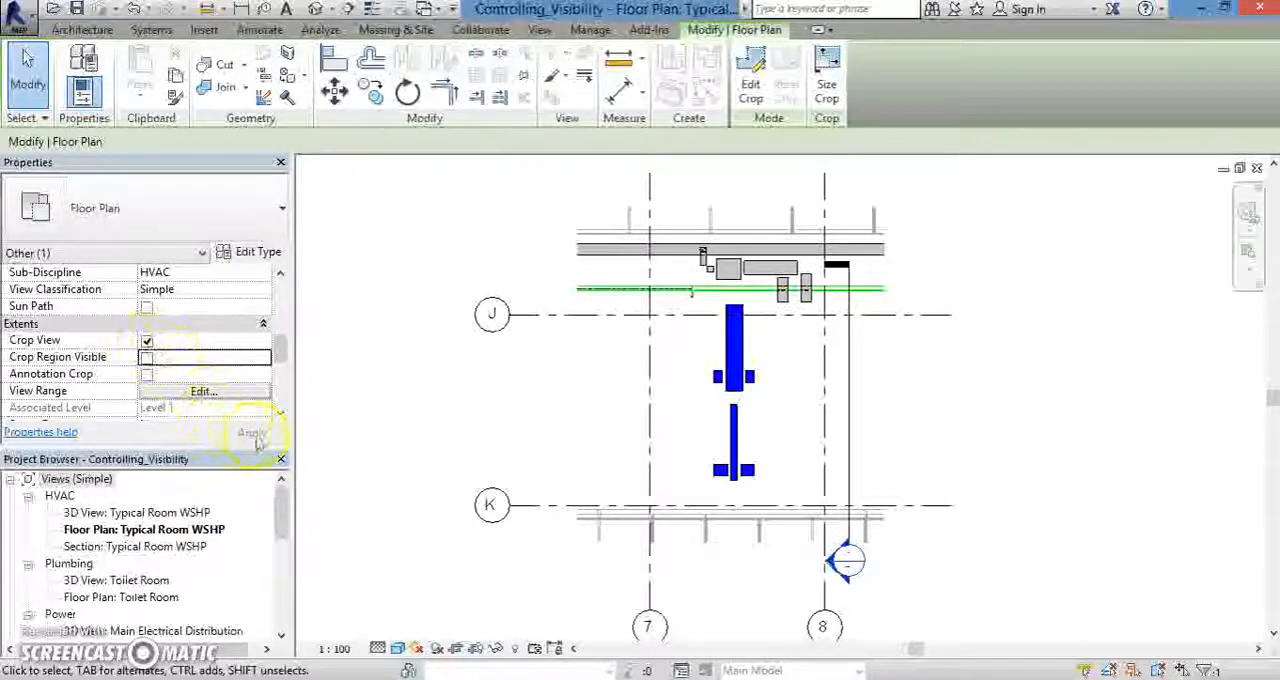
pyautogui.scroll(-2, 543, 391)
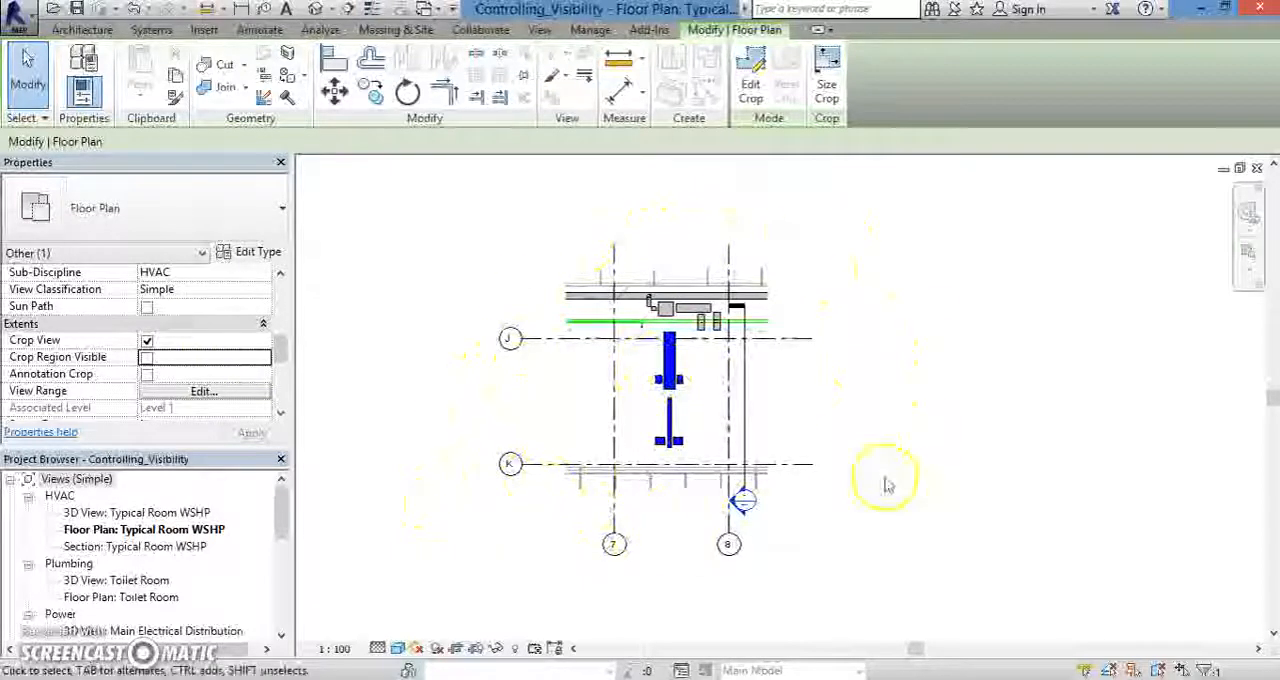
pyautogui.click(475, 373)
pyautogui.click(148, 342)
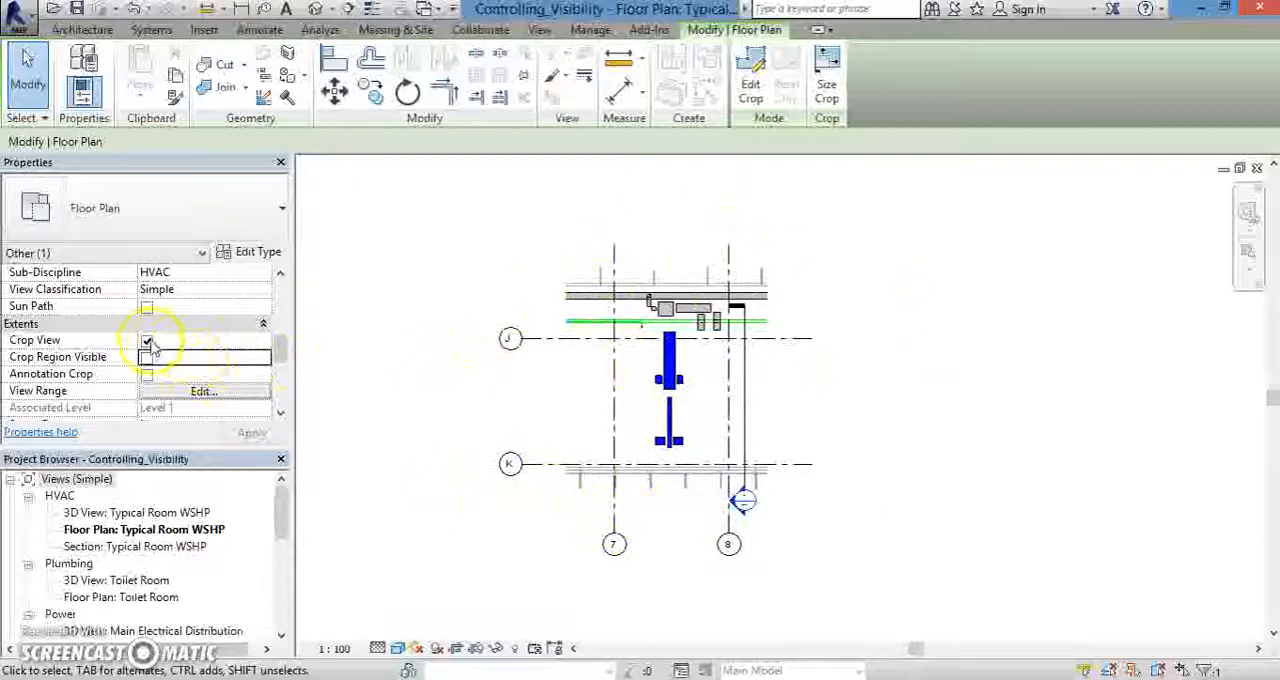
pyautogui.click(147, 341)
pyautogui.click(254, 433)
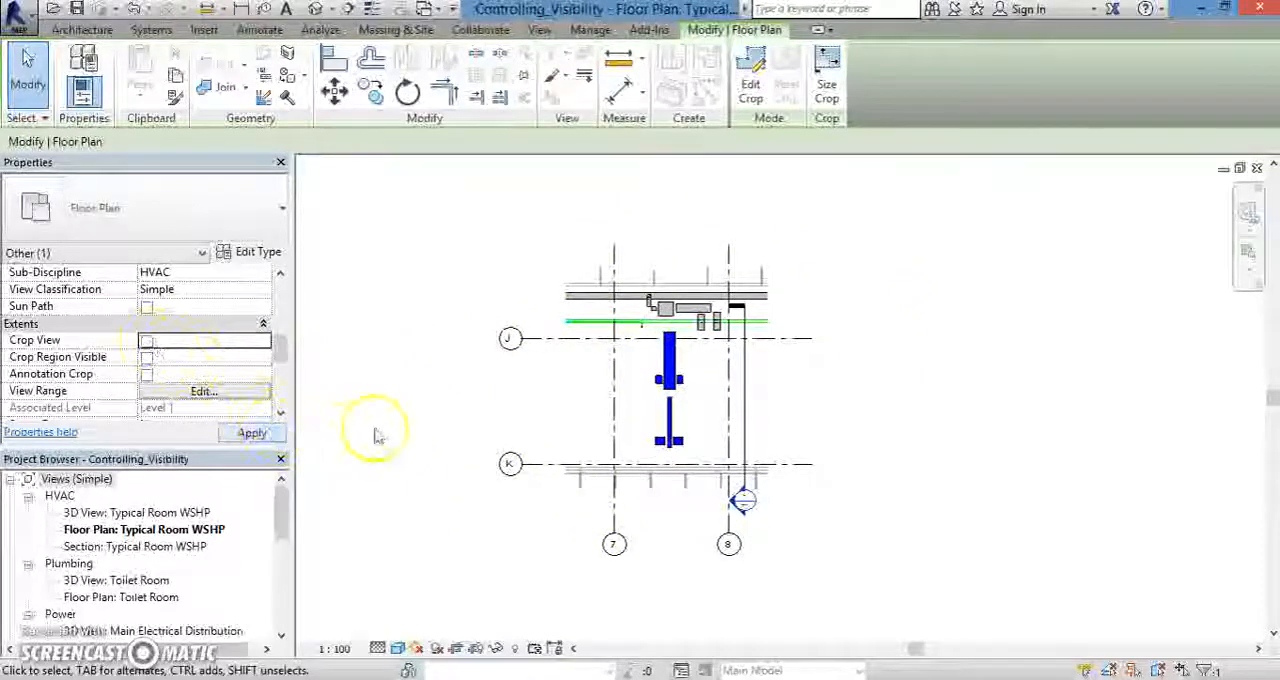
# - Examine the uncropped floor plan to see the HVAC layout across the whole building
pyautogui.scroll(2, 515, 394)
pyautogui.scroll(-5, 515, 394)
pyautogui.moveTo(415, 406); pyautogui.dragTo(637, 437, button='middle')
pyautogui.scroll(1, 622, 424)
pyautogui.scroll(-2, 622, 424)
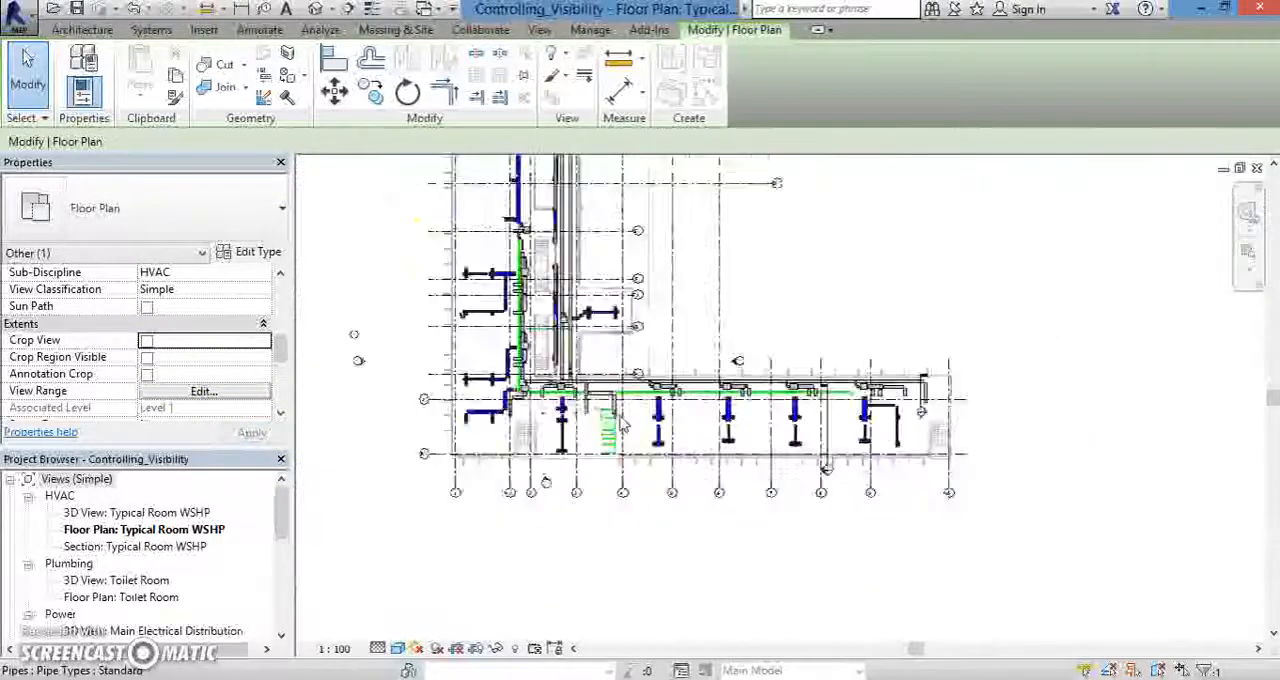
pyautogui.scroll(-1, 621, 422)
pyautogui.moveTo(610, 408); pyautogui.dragTo(557, 471, button='middle')
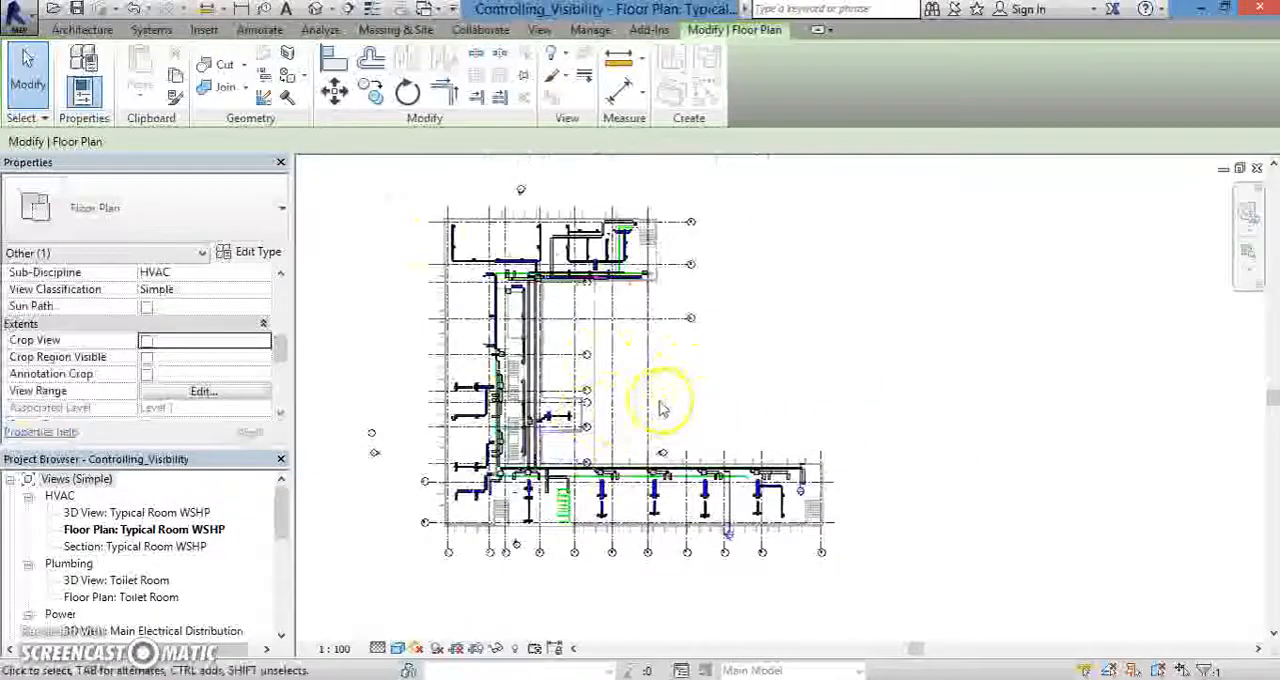
pyautogui.scroll(1, 659, 400)
pyautogui.moveTo(660, 400); pyautogui.dragTo(703, 368, button='middle')
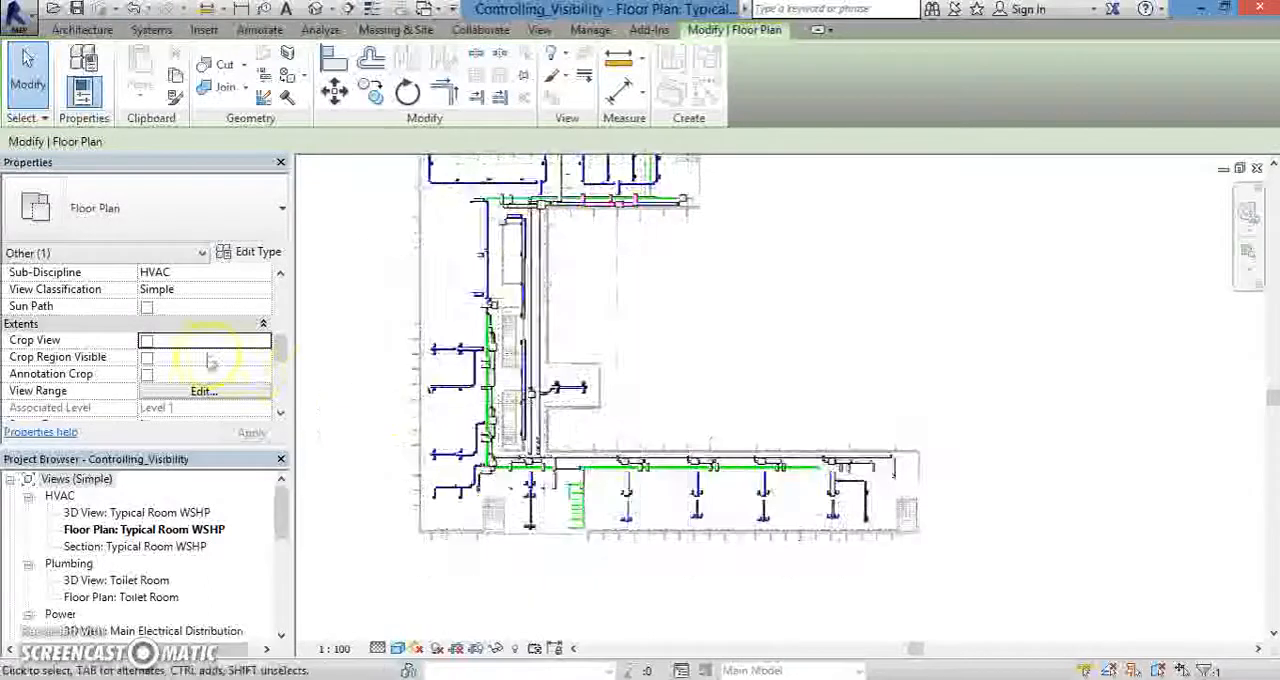
# - Turn Crop View back on for the floor plan and apply the change
pyautogui.click(146, 342)
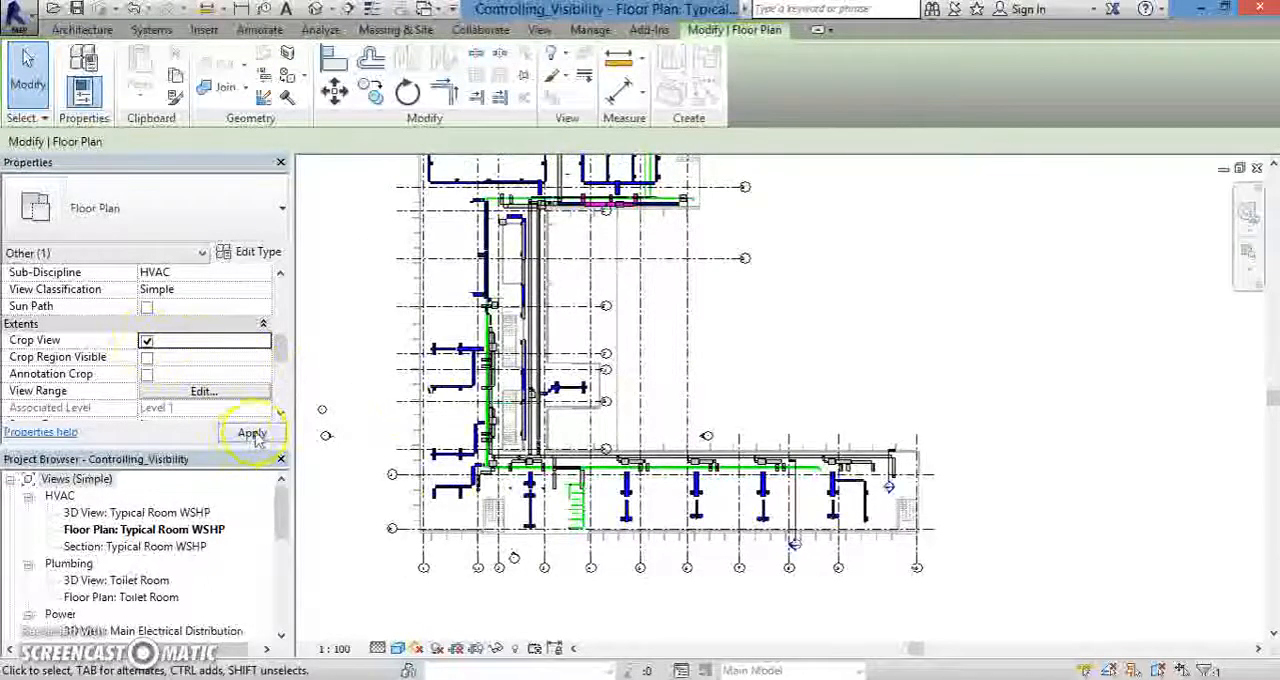
pyautogui.click(251, 433)
pyautogui.moveTo(681, 506); pyautogui.dragTo(503, 431, button='middle')
pyautogui.scroll(3, 555, 402)
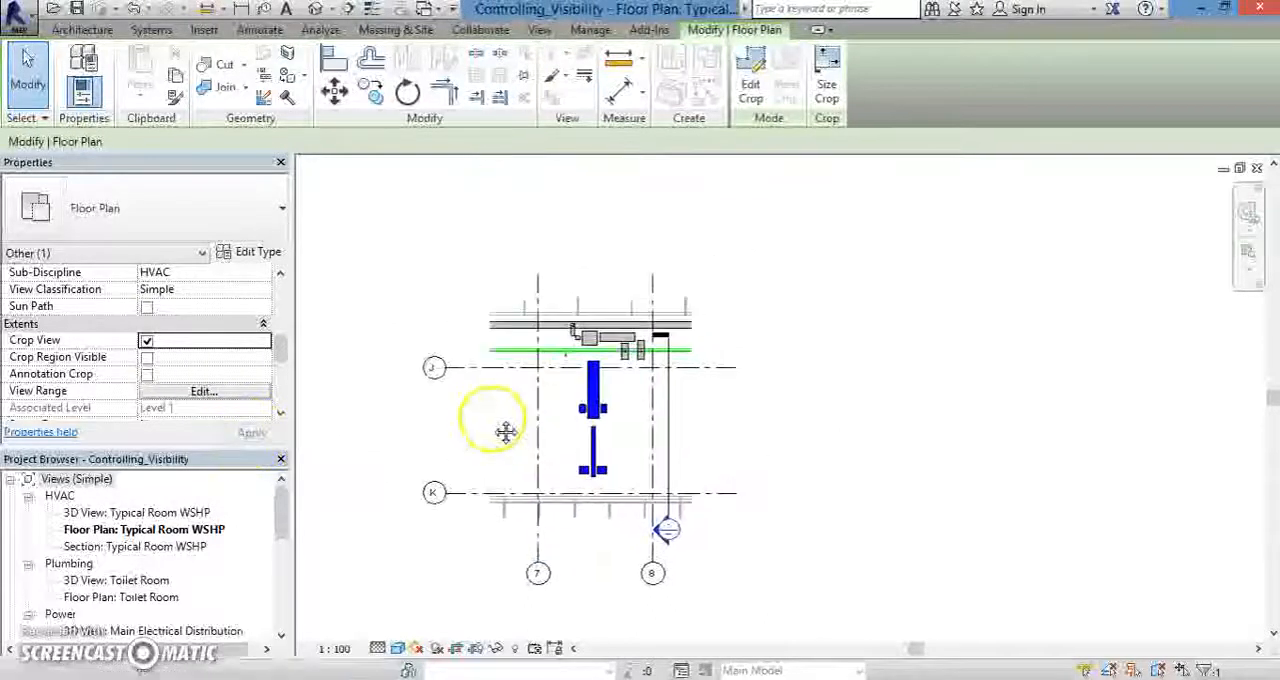
# - Make the crop region visible in the floor plan and select its boundary
pyautogui.click(147, 357)
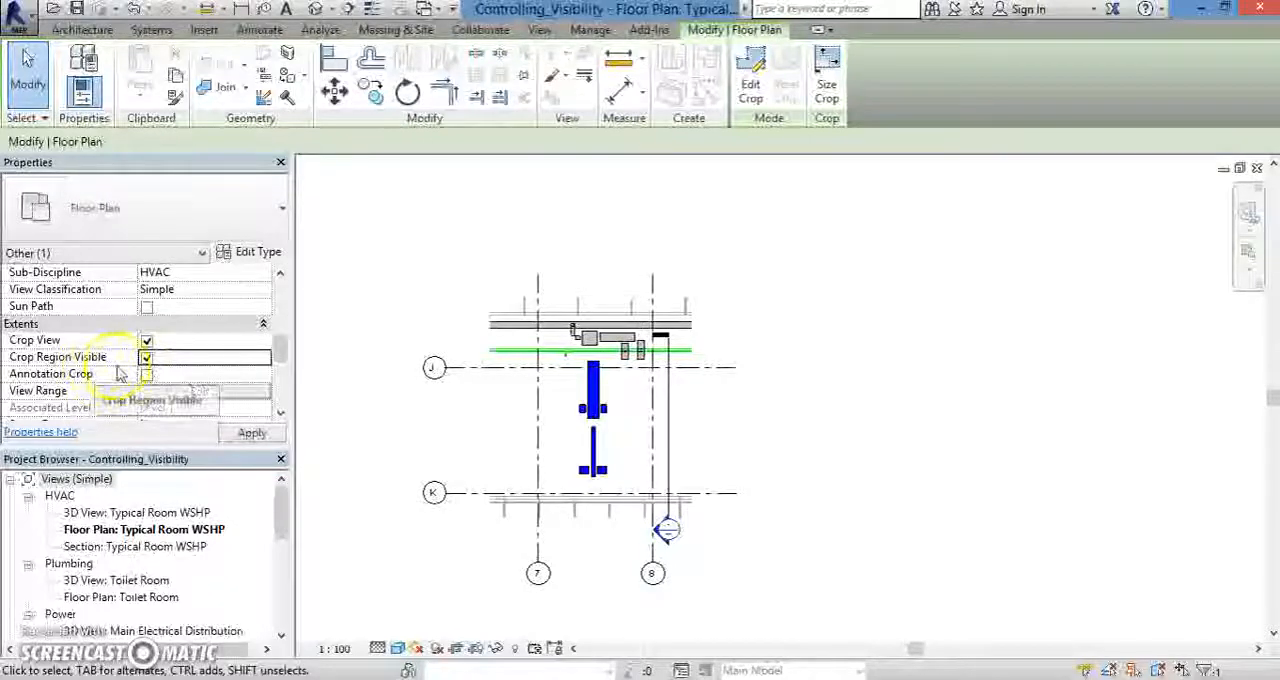
pyautogui.click(251, 434)
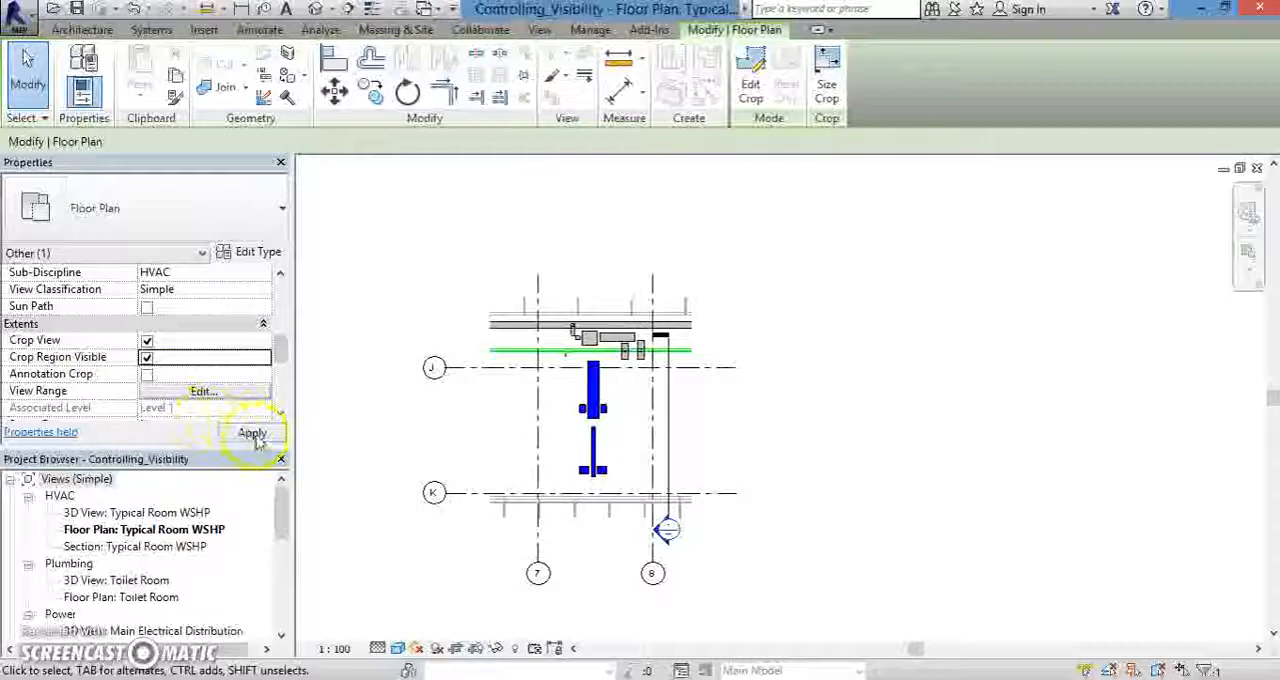
pyautogui.click(489, 405)
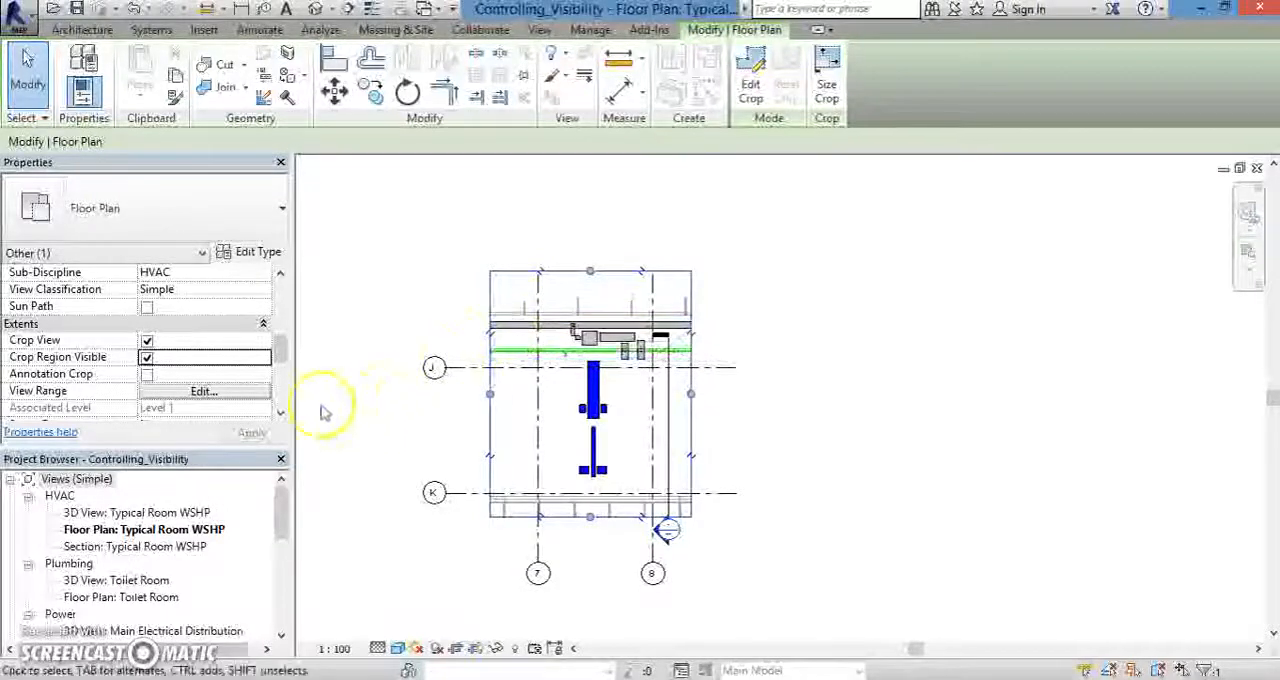
# - Hide the floor plan's crop region boundary again and apply the change
pyautogui.click(147, 357)
pyautogui.click(252, 433)
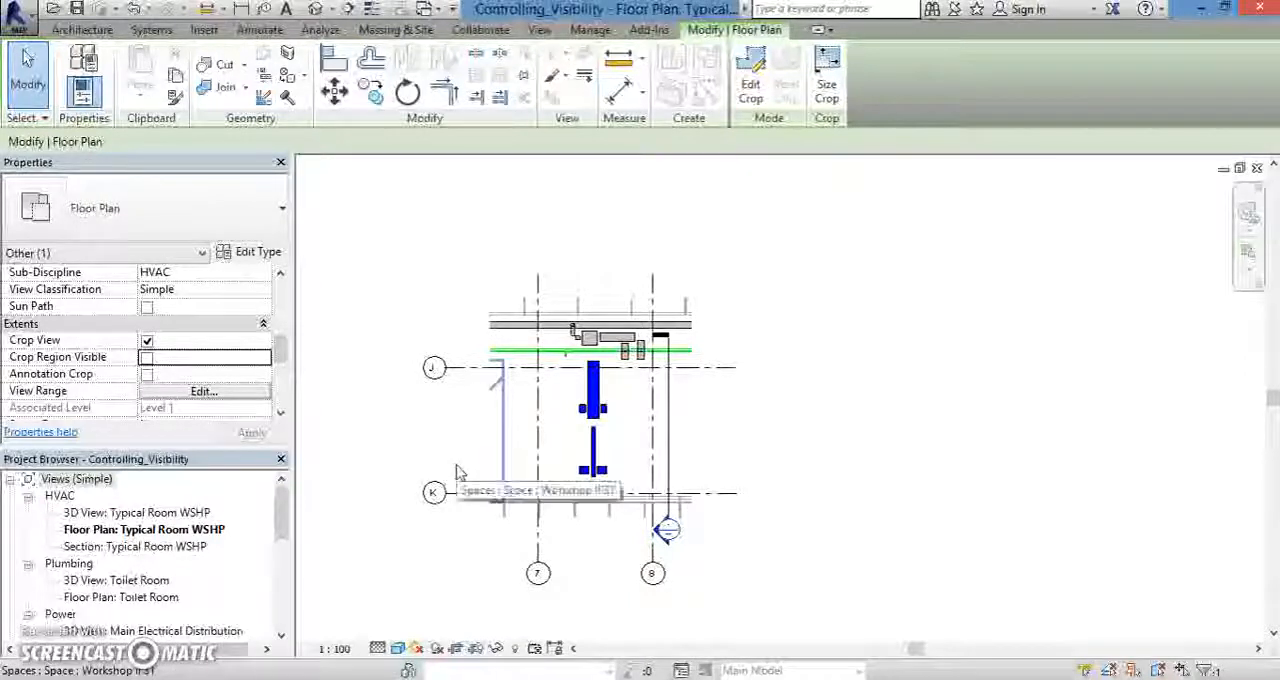
pyautogui.click(403, 597)
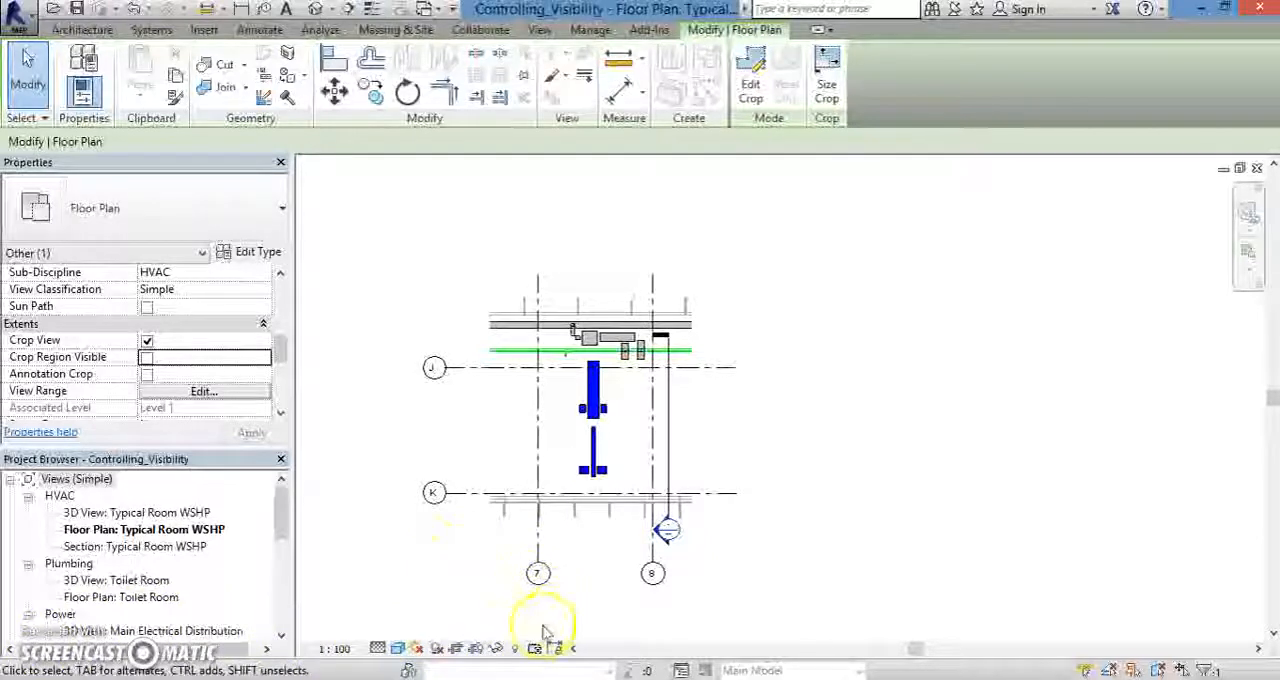
# - Select grid line 7 and review the Temporary Hide/Isolate options for its category and element, leaving them unapplied
pyautogui.click(498, 648)
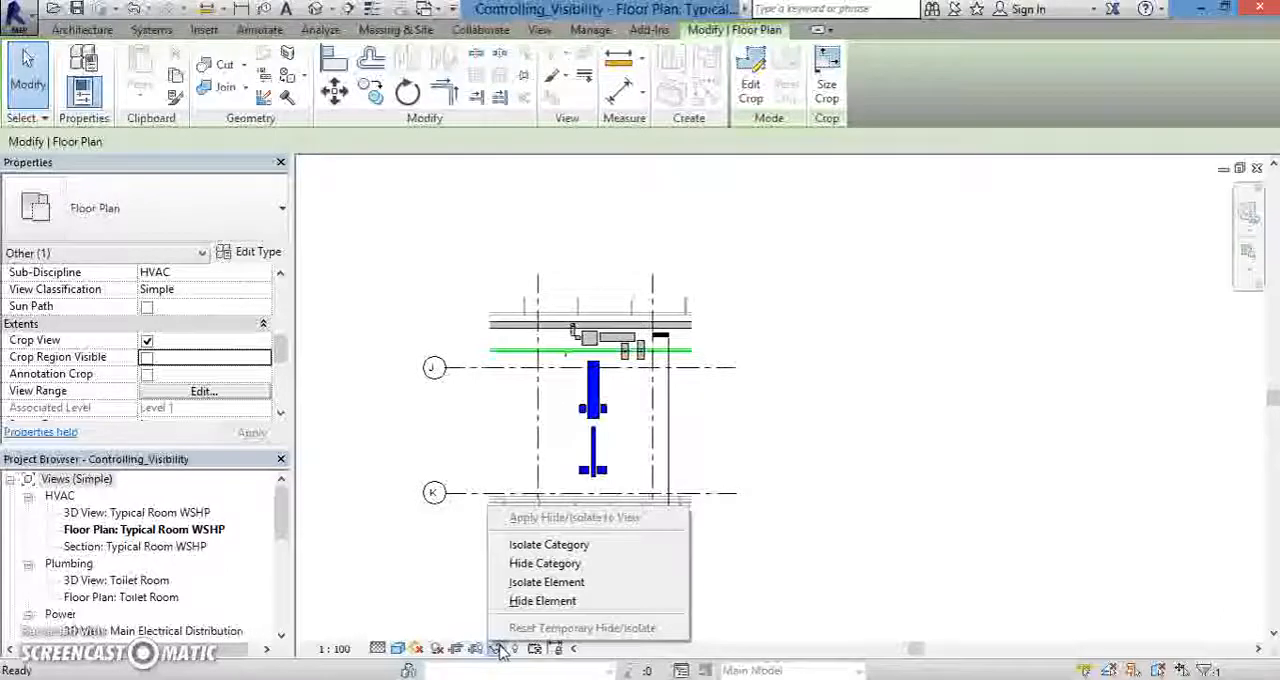
pyautogui.click(528, 426)
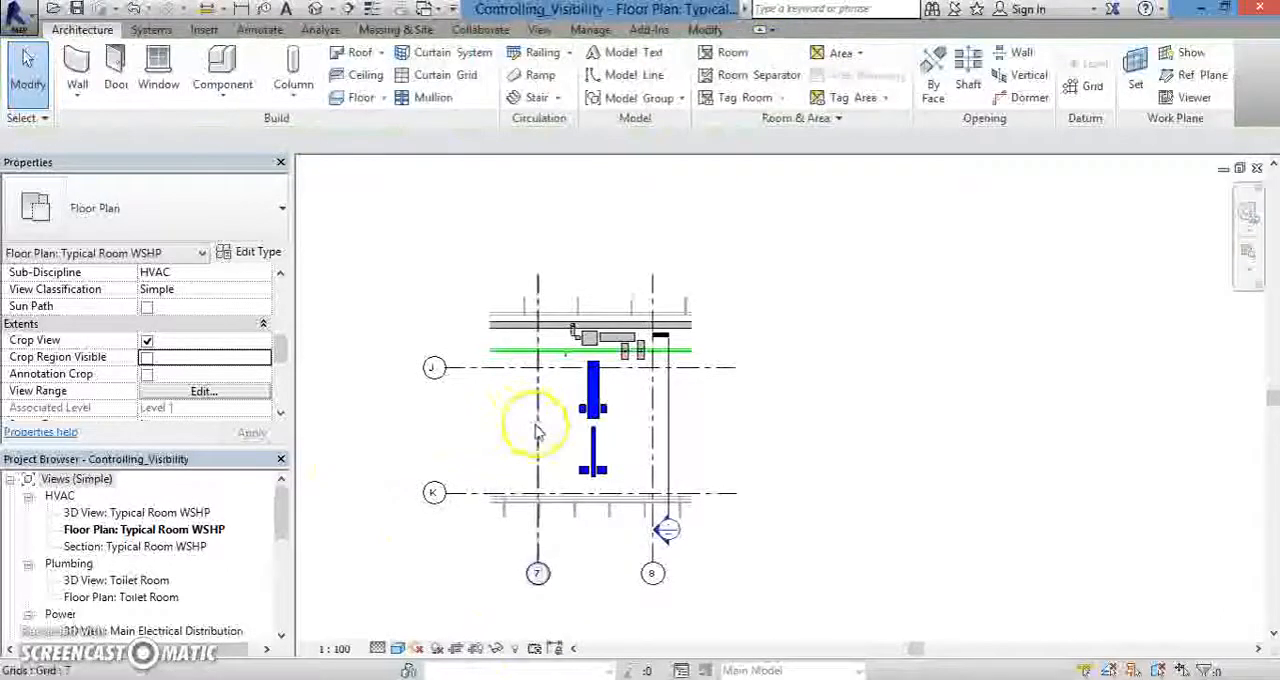
pyautogui.click(532, 427)
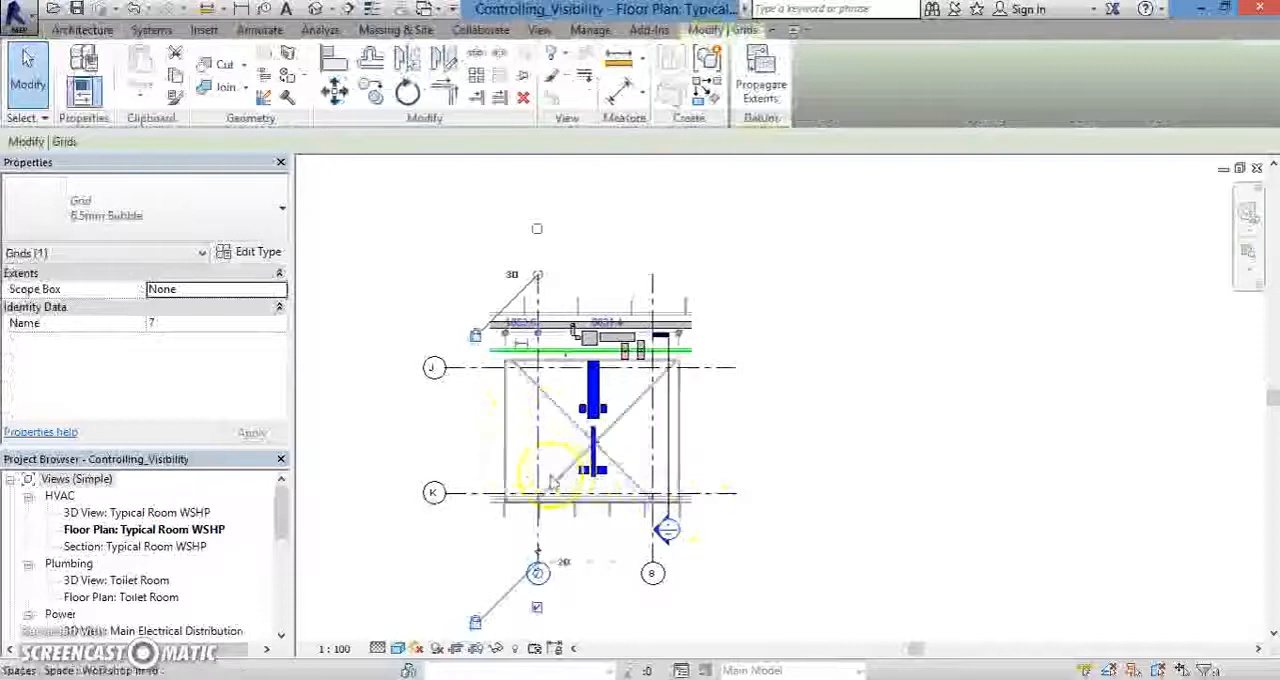
pyautogui.click(497, 648)
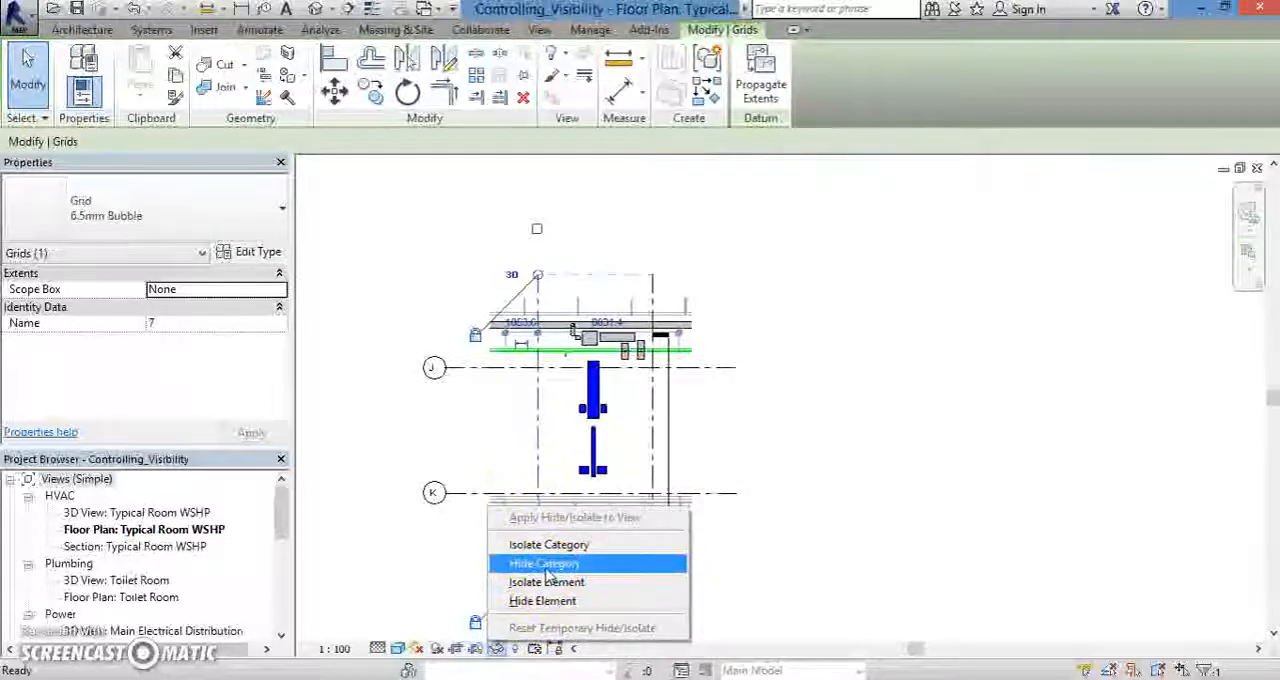
pyautogui.click(552, 550)
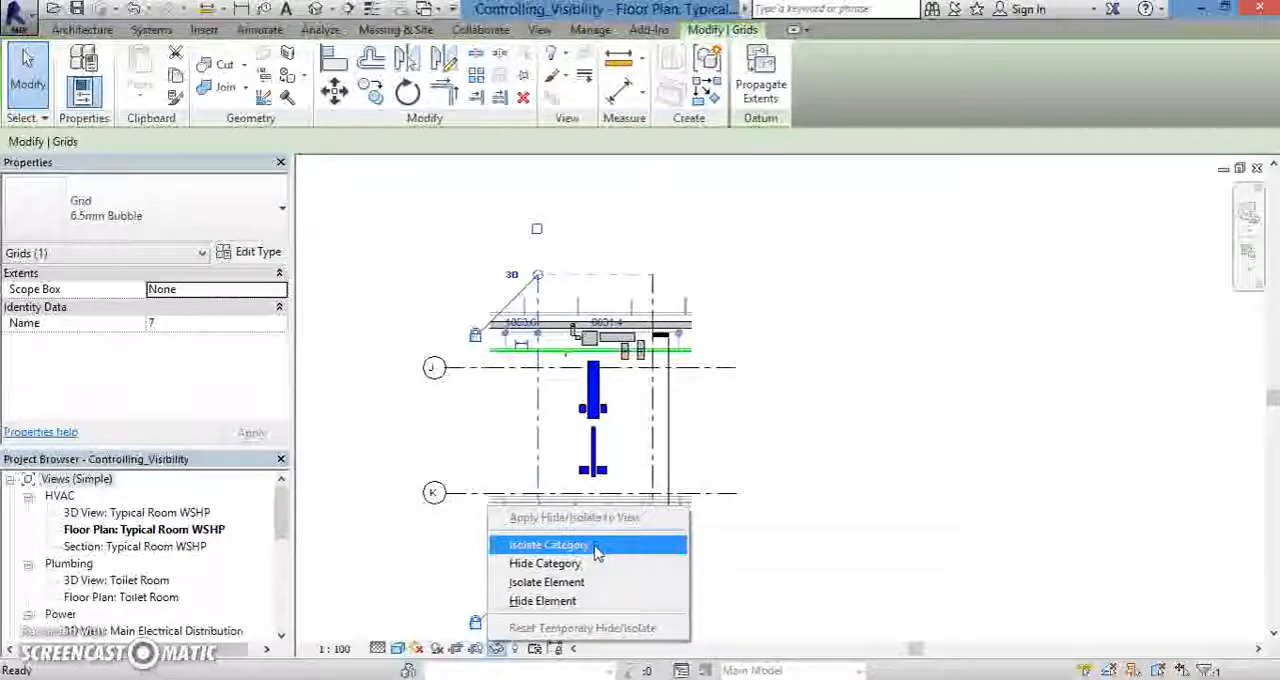
pyautogui.click(597, 549)
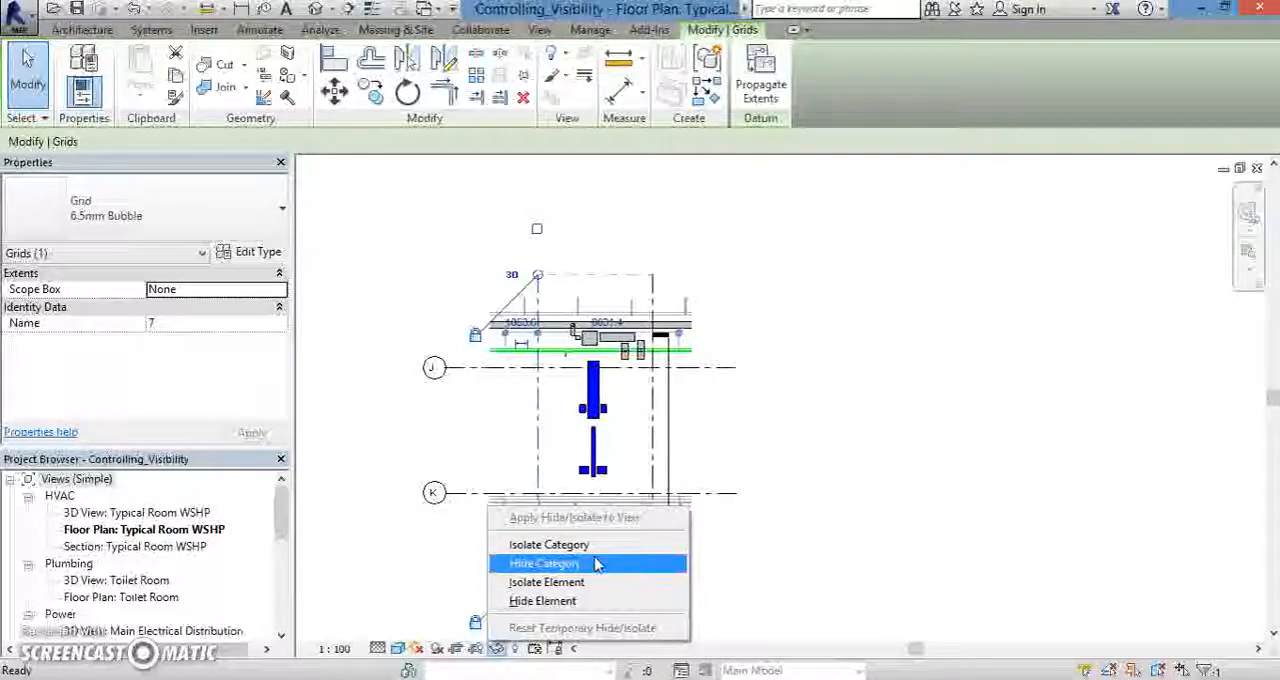
pyautogui.click(496, 650)
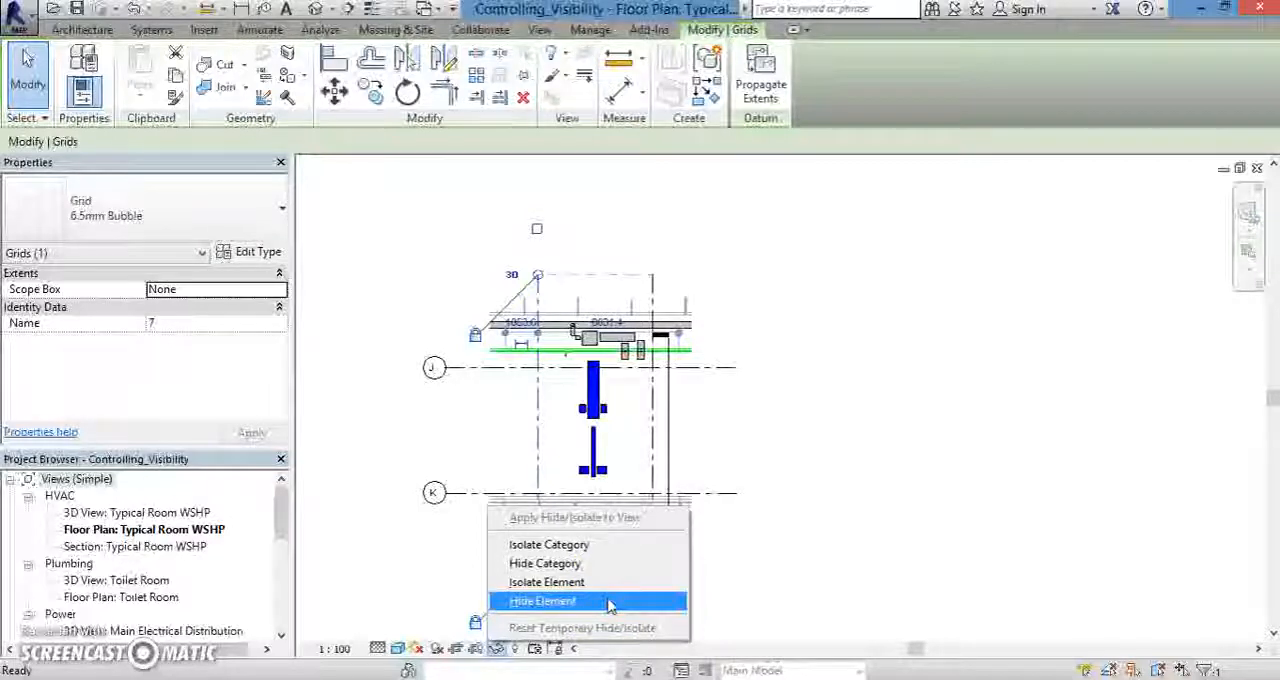
pyautogui.press('Escape')
pyautogui.press('Escape')
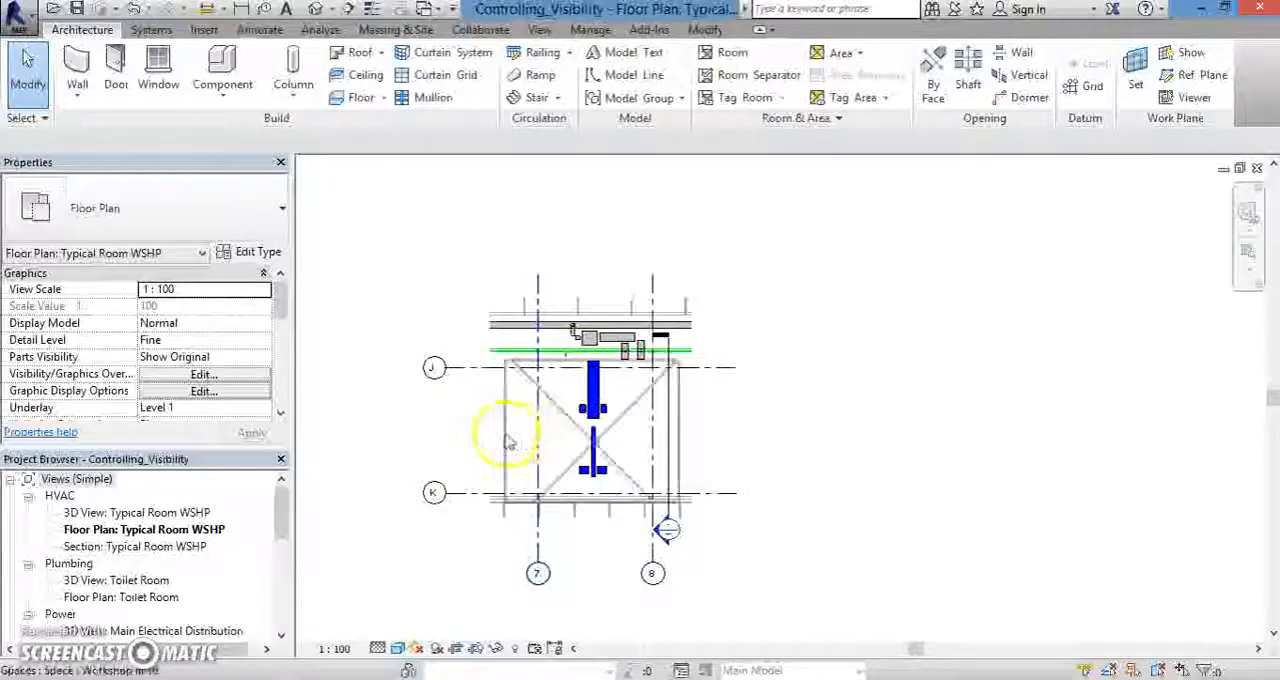
# - Temporarily hide only the grid line 7 element in the floor plan, and reset the temporary hide/isolate to restore it
pyautogui.click(540, 440)
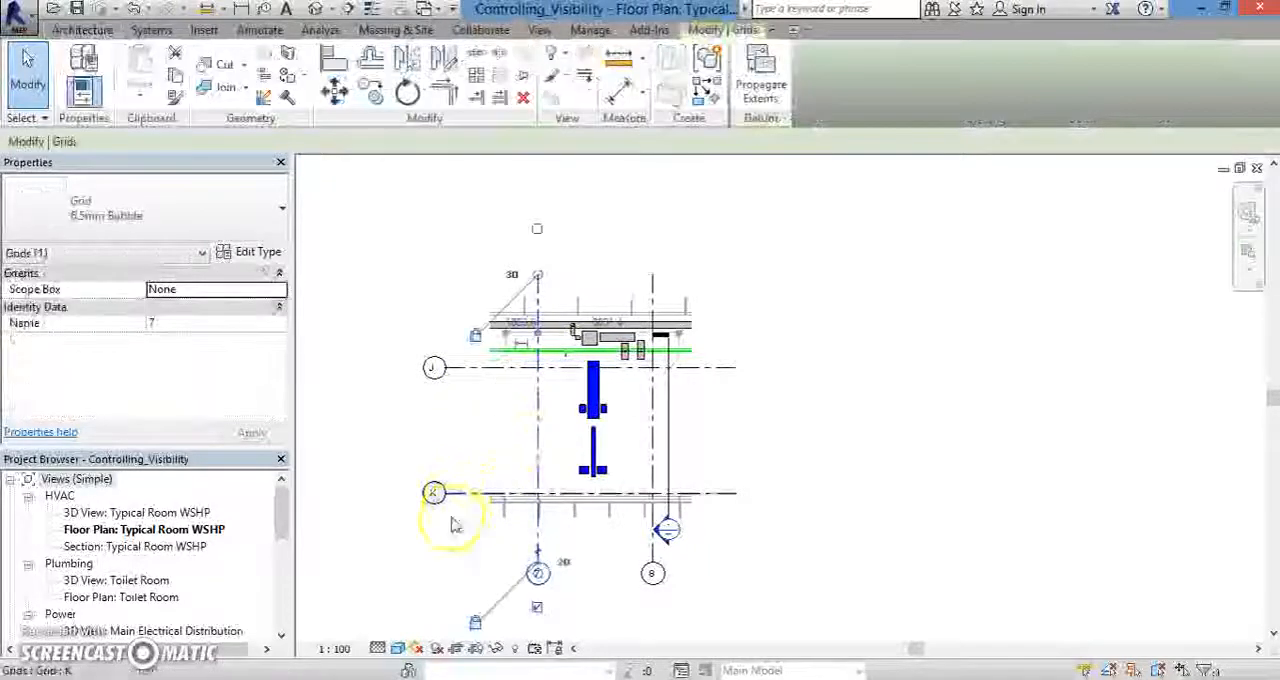
pyautogui.click(497, 649)
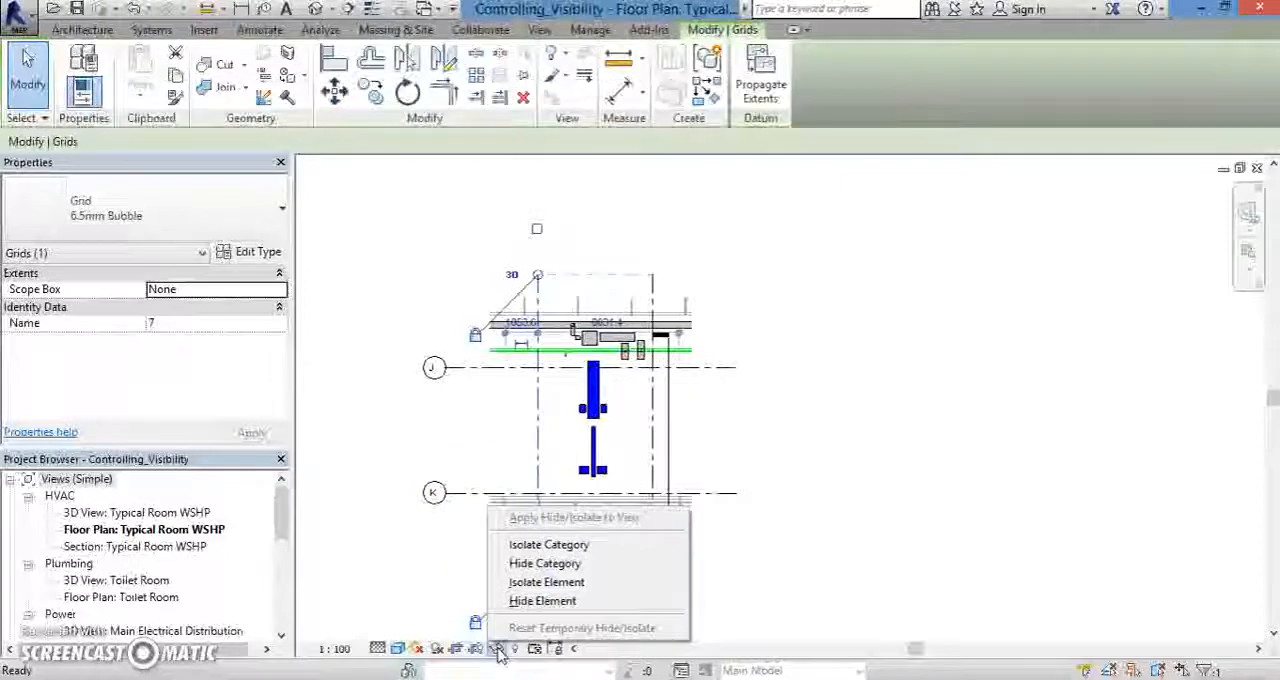
pyautogui.click(550, 603)
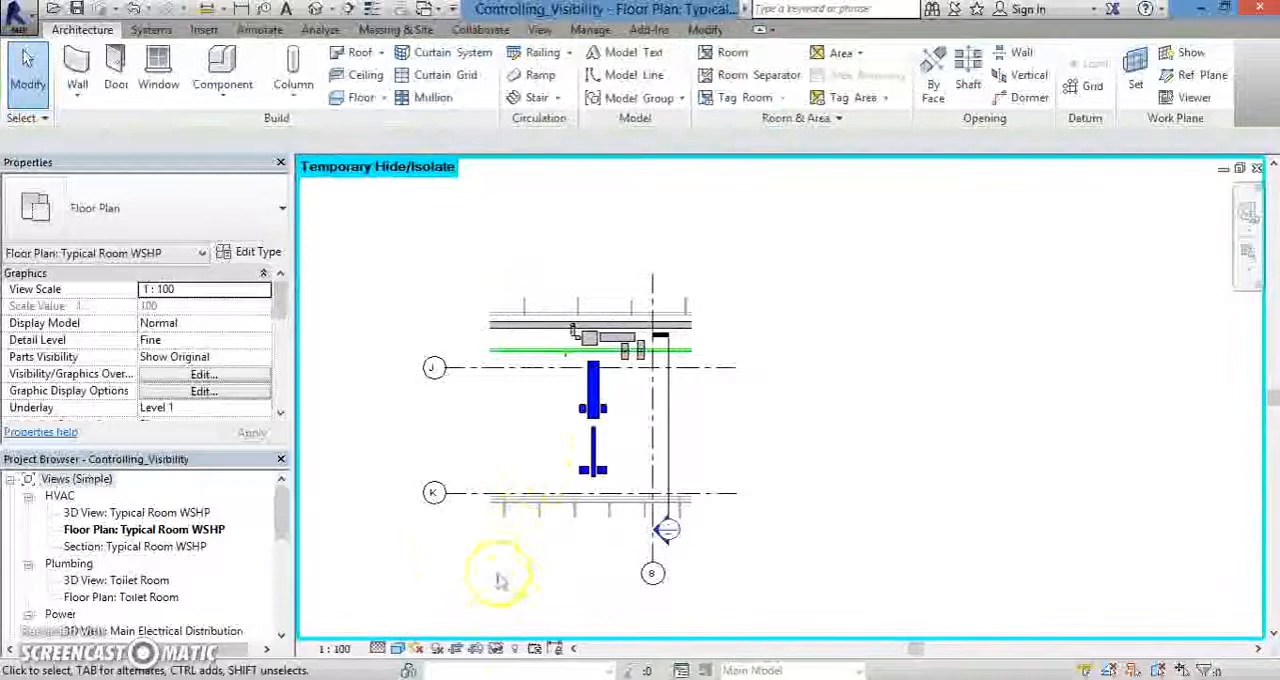
pyautogui.click(497, 649)
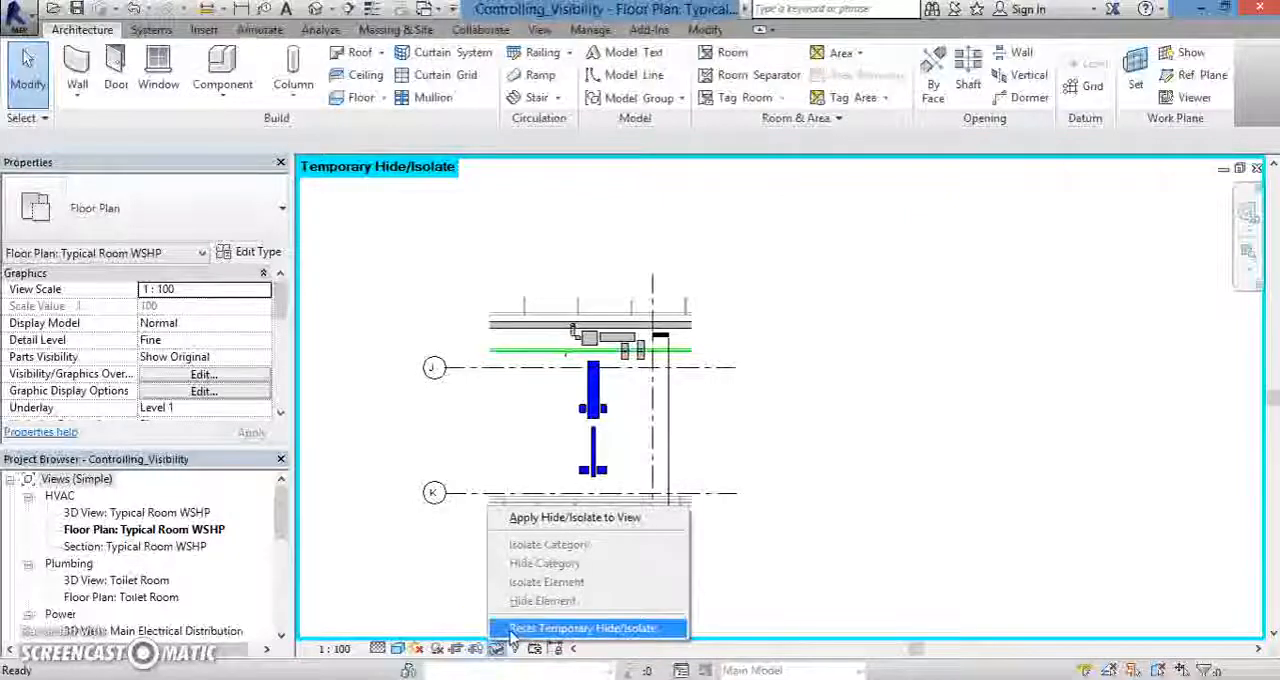
pyautogui.click(513, 630)
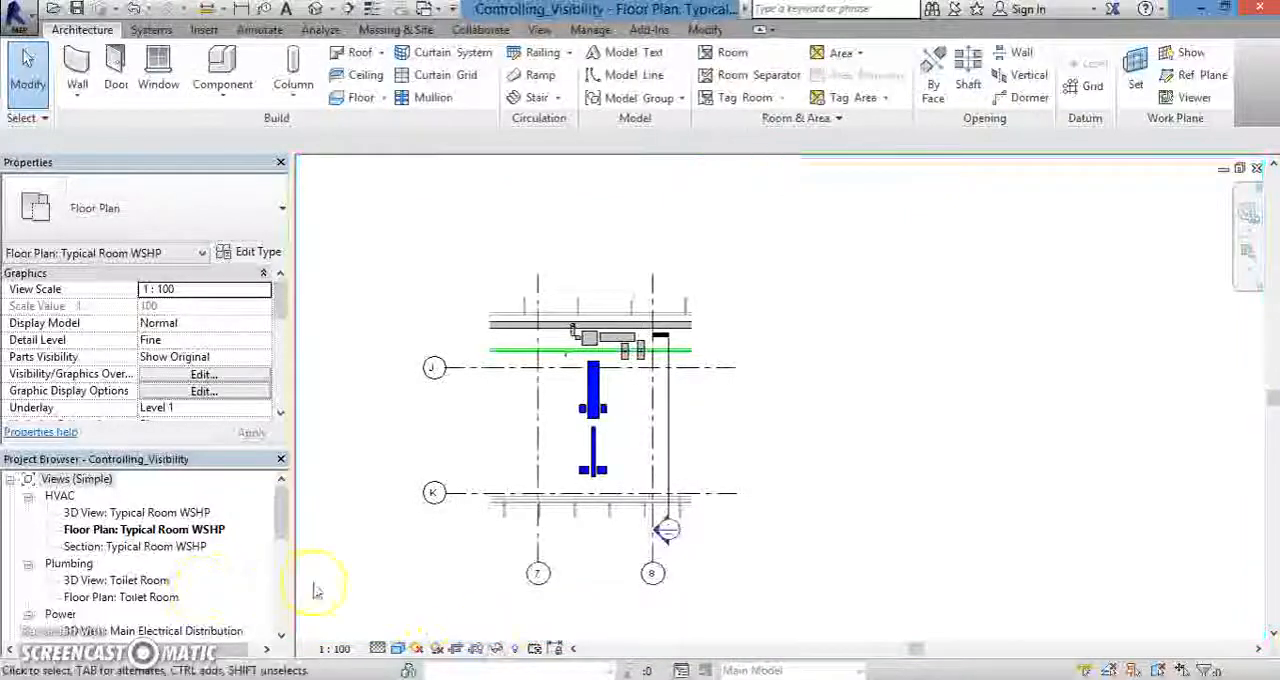